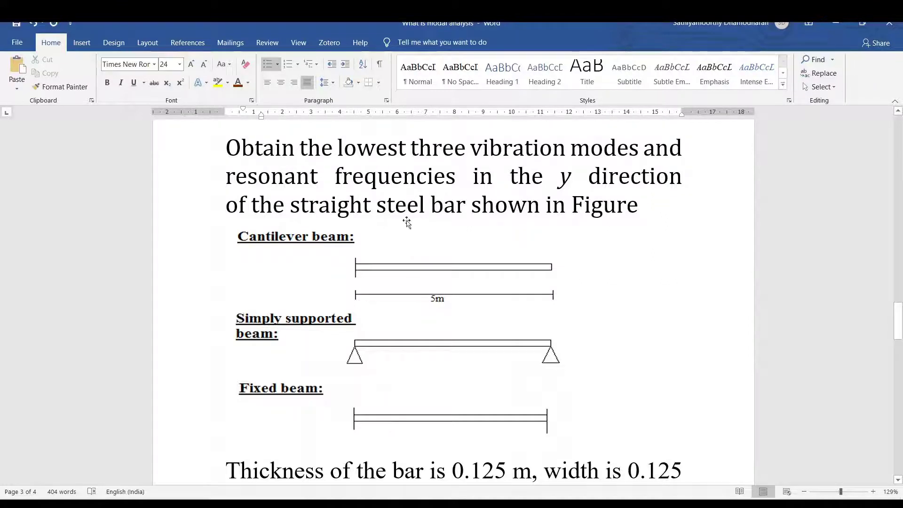
- Review the three beam support cases and the bar's thickness, width, length, Poisson's ratio and density in the problem statement
scroll(683, 211, down, 1)
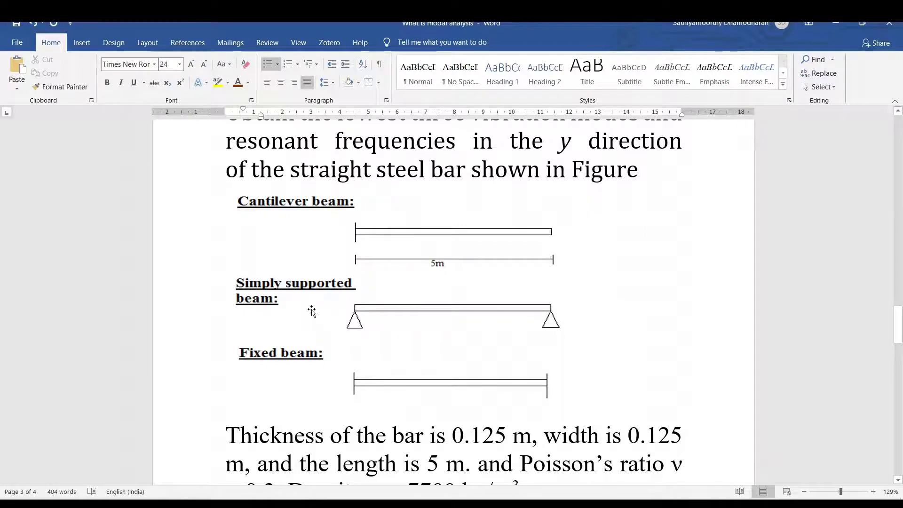
scroll(598, 309, down, 5)
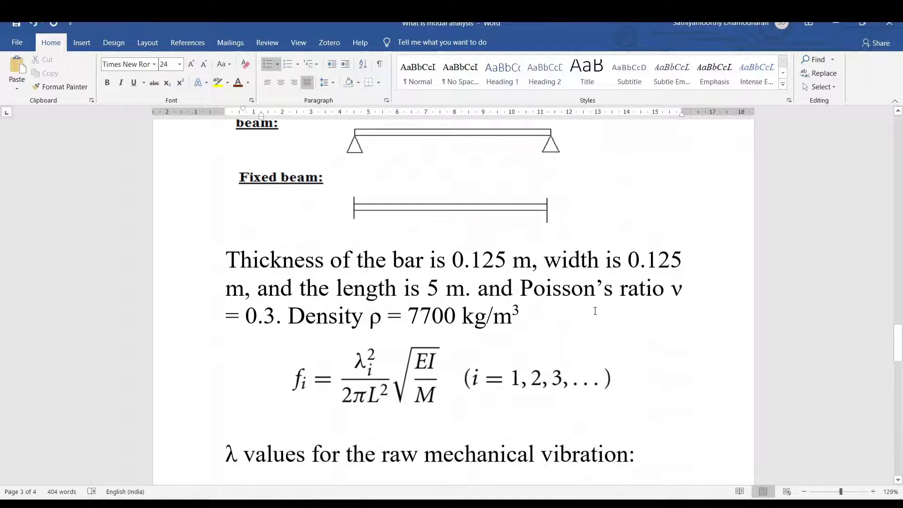
click(298, 266)
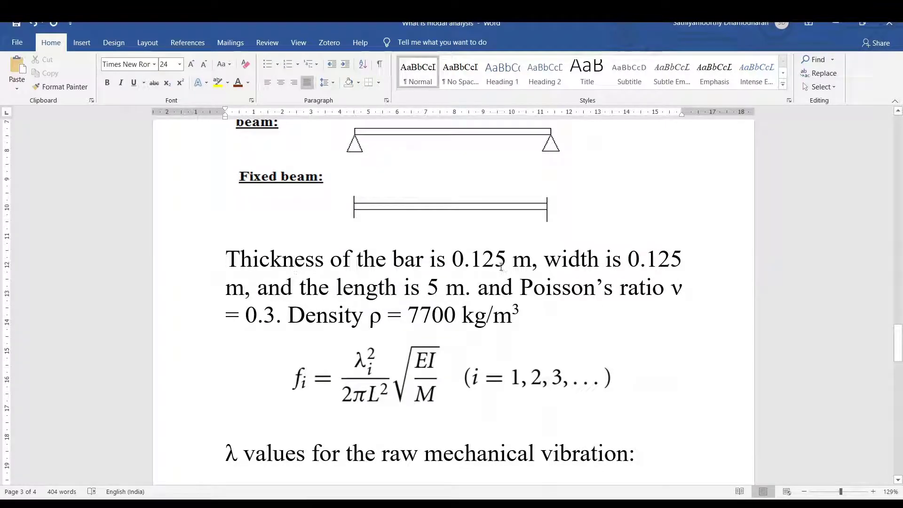
drag(447, 263, 515, 263)
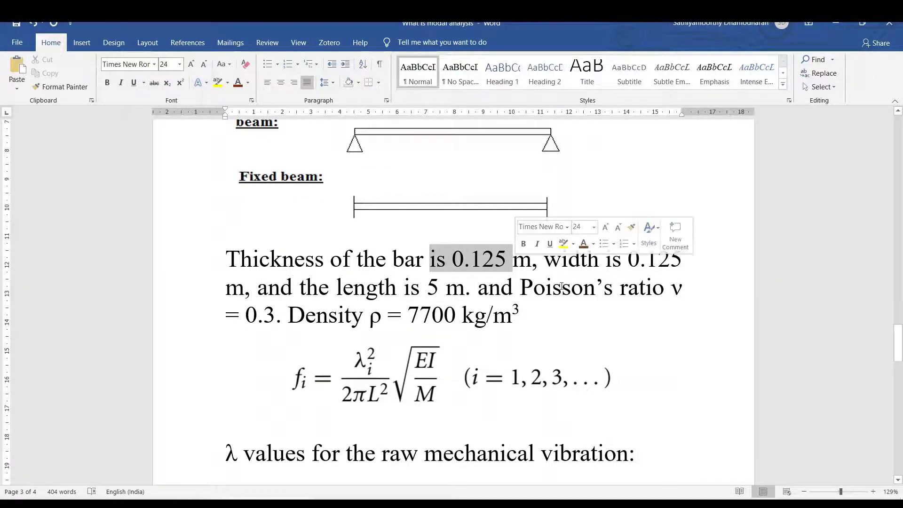
click(564, 287)
drag(630, 261, 682, 259)
click(523, 314)
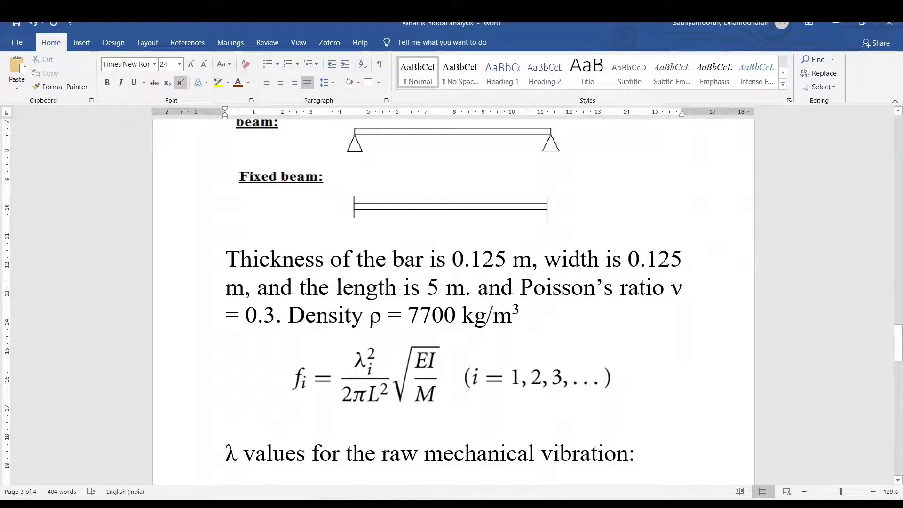
drag(337, 287, 471, 288)
click(660, 305)
click(337, 314)
- Examine the natural frequency formula, the λ value table, the Young's modulus for alloy steel and the cantilever hand calculation
scroll(518, 329, down, 3)
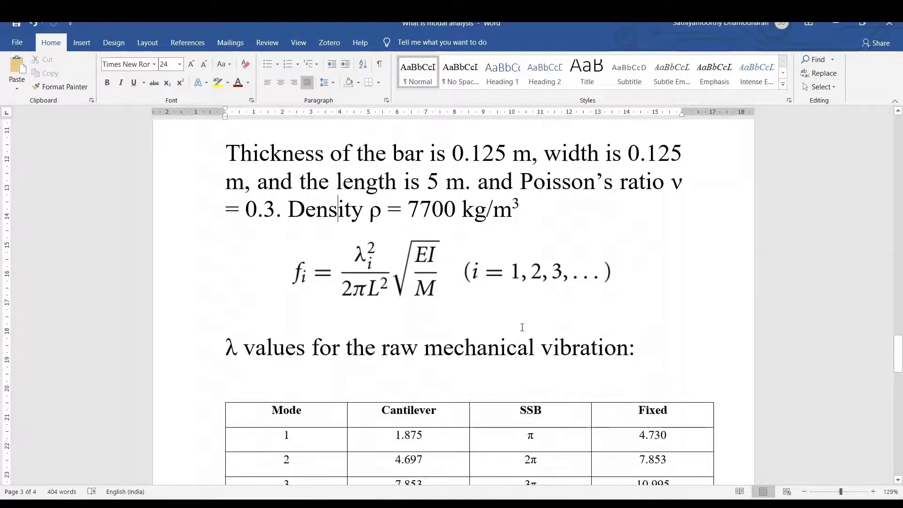
scroll(519, 326, up, 2)
scroll(527, 323, up, 2)
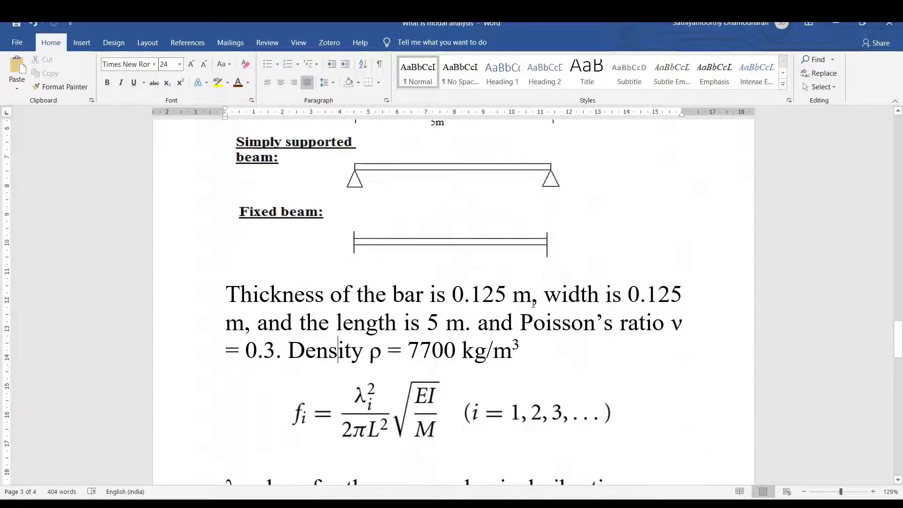
scroll(554, 287, down, 4)
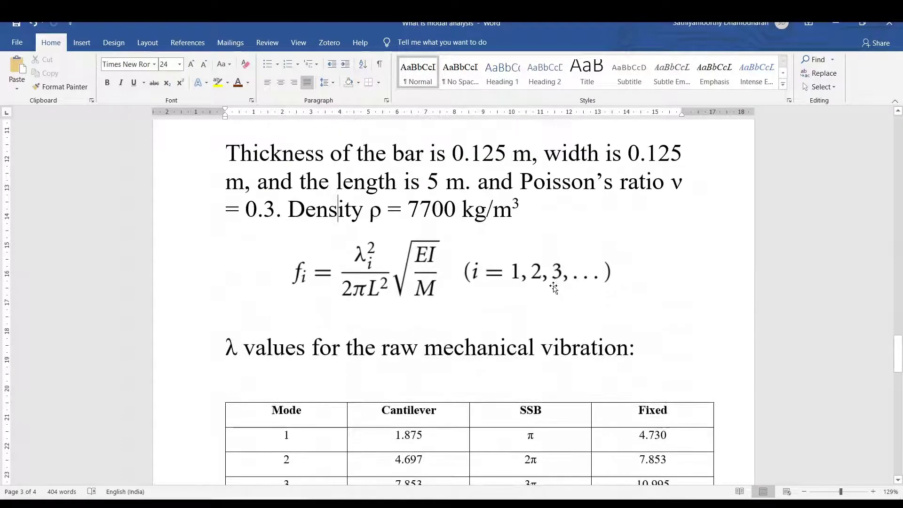
scroll(553, 288, down, 5)
scroll(554, 285, down, 4)
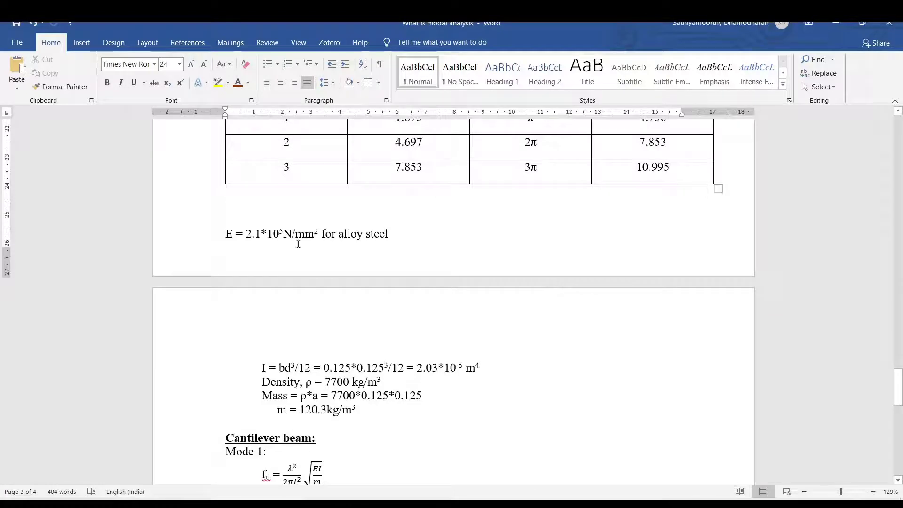
drag(225, 232, 453, 243)
click(489, 260)
scroll(308, 239, down, 3)
scroll(324, 242, up, 3)
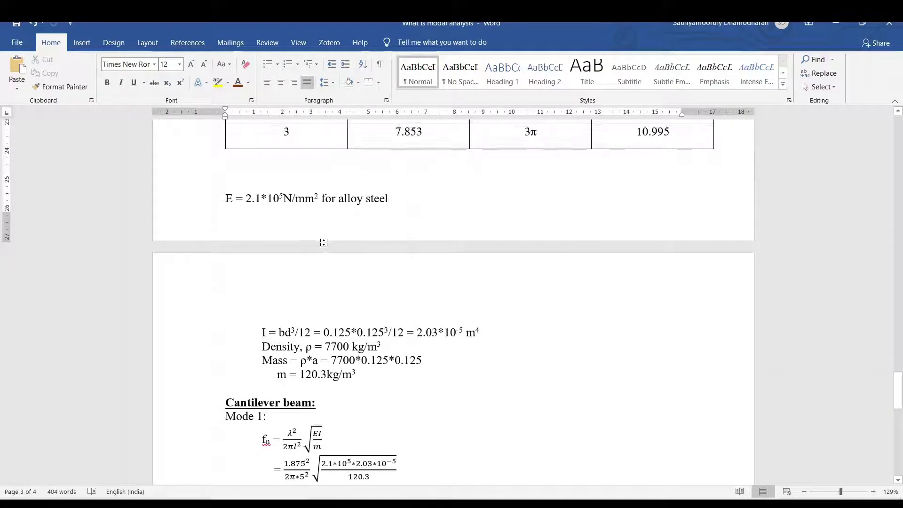
scroll(324, 242, up, 8)
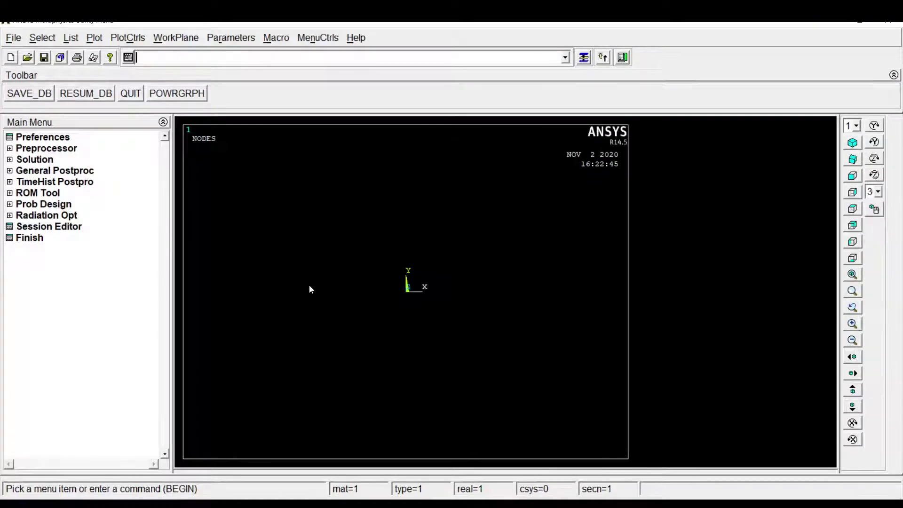
- Switch to ANSYS and restrict the GUI filtering preferences to the Structural discipline
click(42, 137)
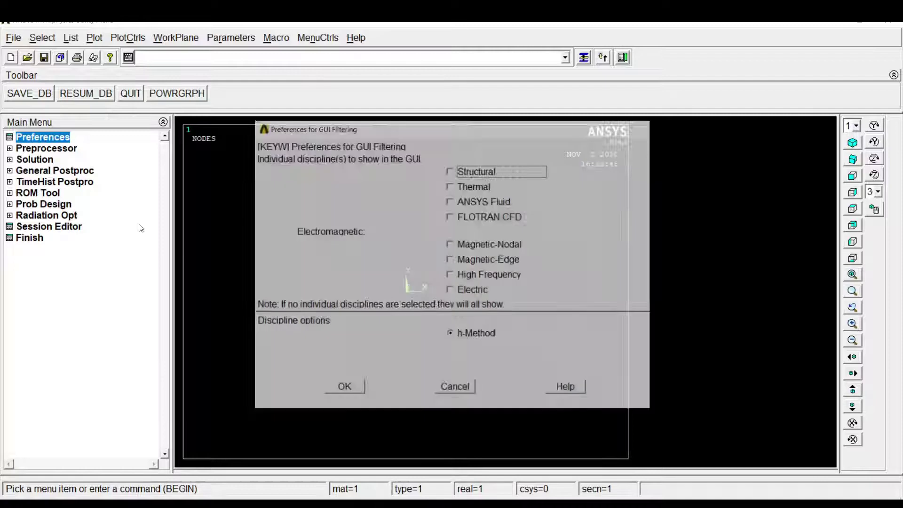
click(489, 173)
click(353, 393)
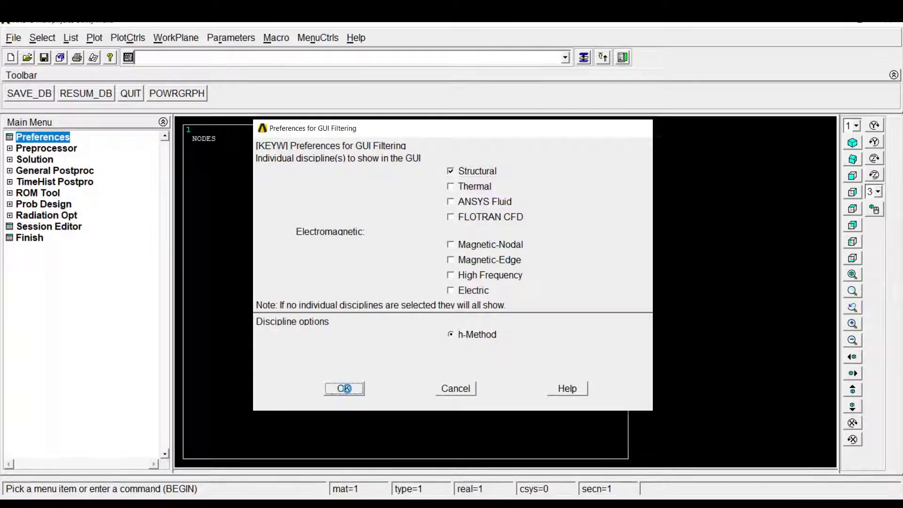
- Add the 2 node 188 beam as element type 1 from the element library
click(46, 148)
click(59, 160)
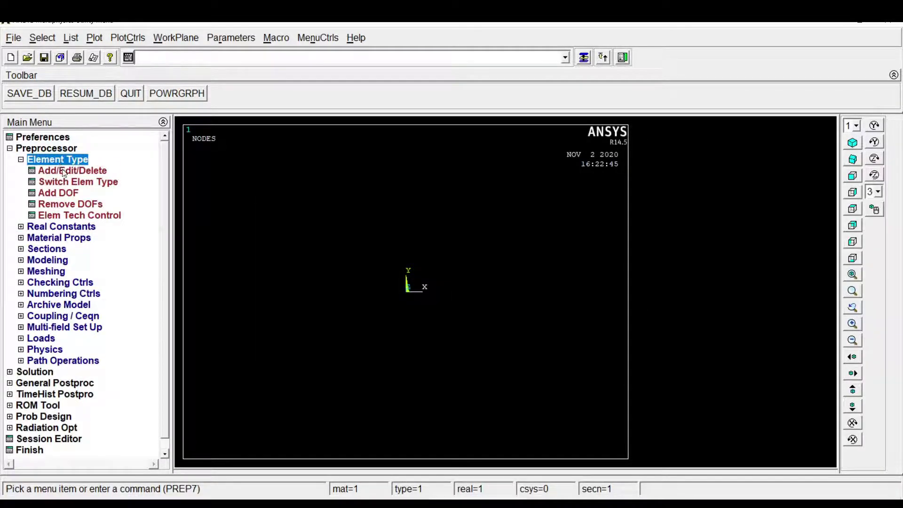
click(66, 170)
click(100, 317)
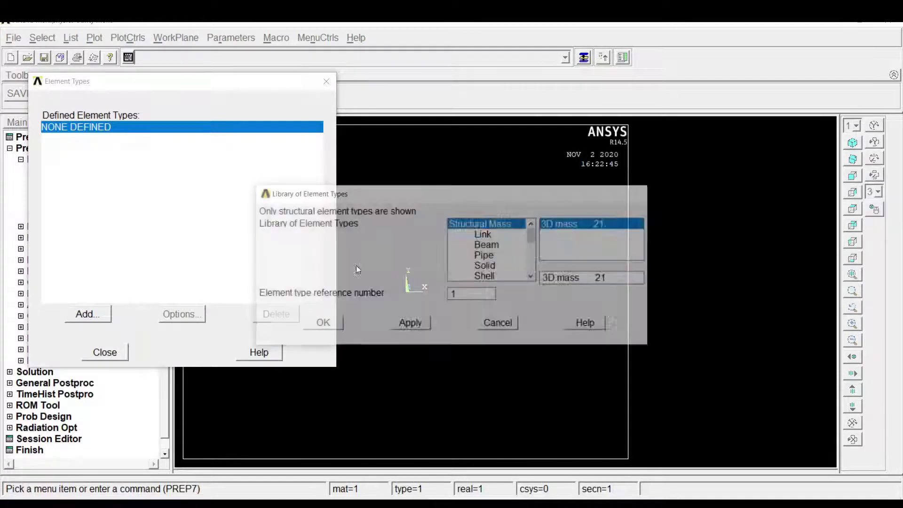
click(491, 246)
click(587, 234)
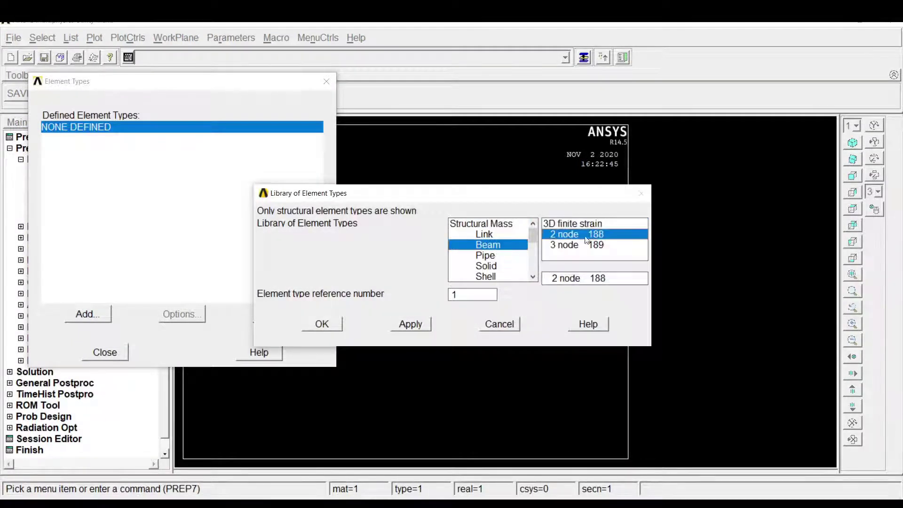
click(322, 324)
click(104, 351)
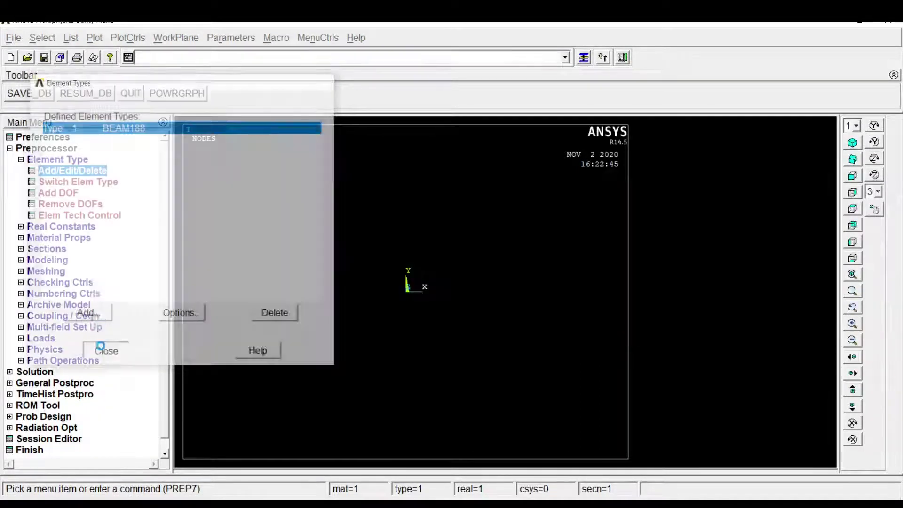
- Define linear isotropic elastic properties for material 1 with EX 2.1e5 and PRXY 0.3
click(65, 238)
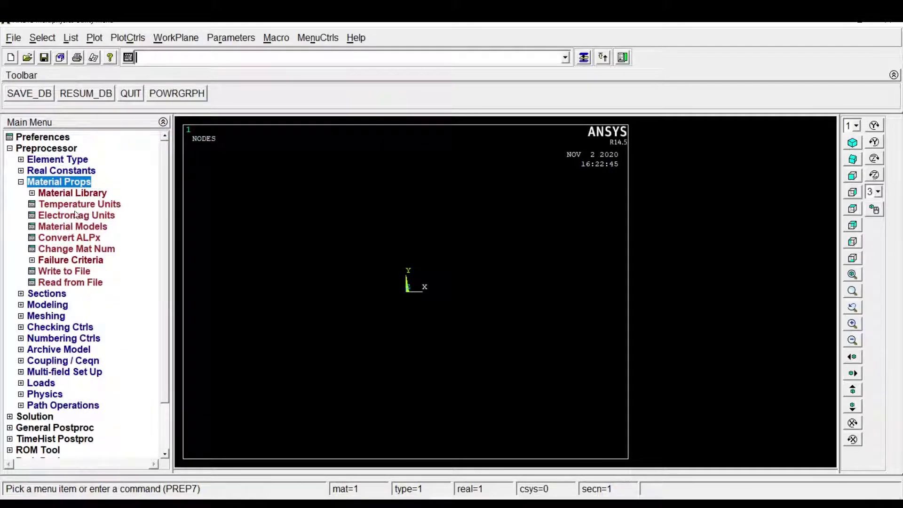
click(72, 226)
double_click(473, 241)
double_click(484, 253)
double_click(500, 266)
double_click(516, 277)
text(2)
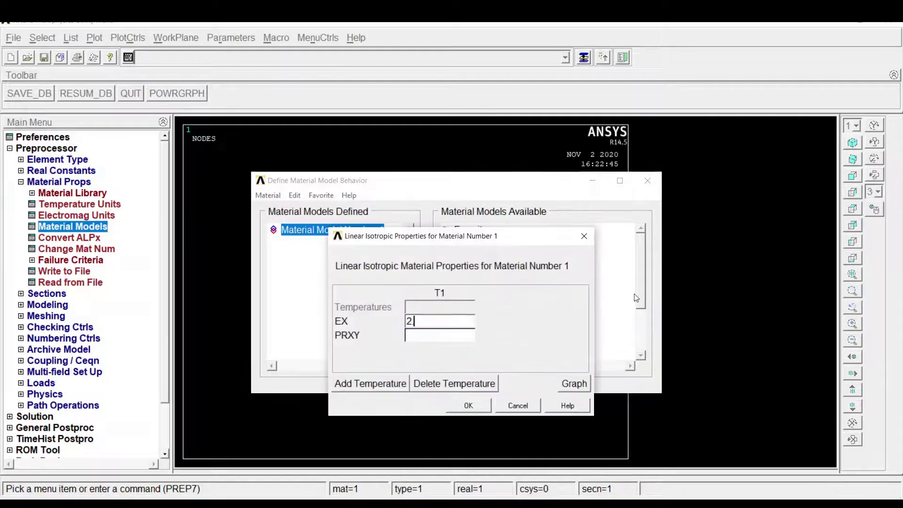
text(.1e5)
key(Tab)
text(0.3)
key(Return)
click(483, 405)
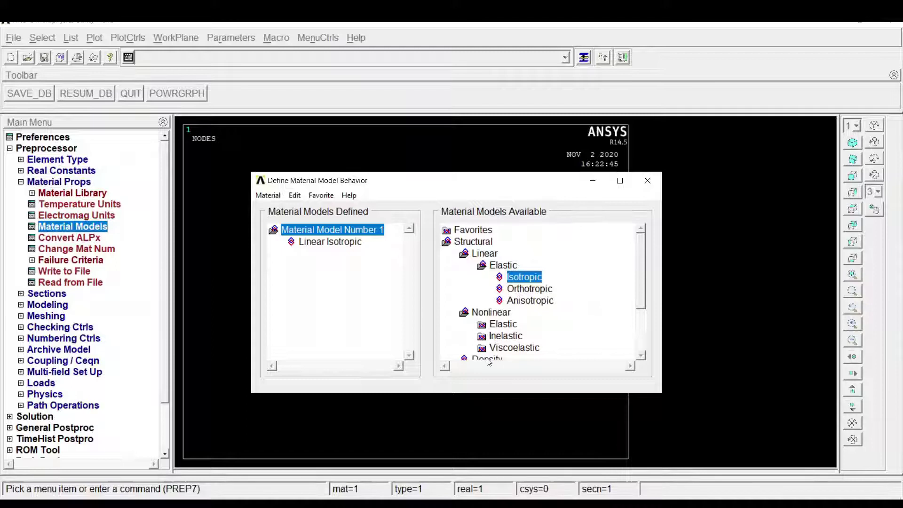
- Set the density of material 1 to 7700 and finish the material model definition
double_click(487, 359)
text(7700)
click(463, 399)
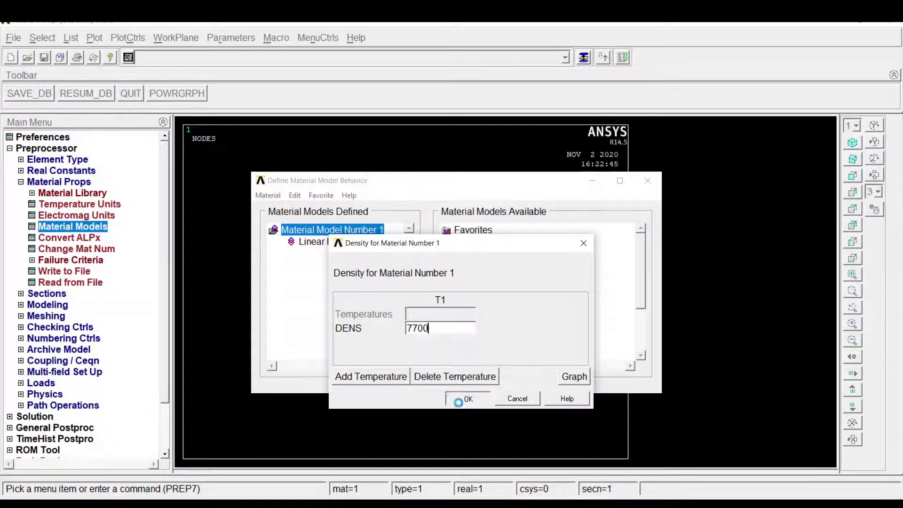
click(648, 181)
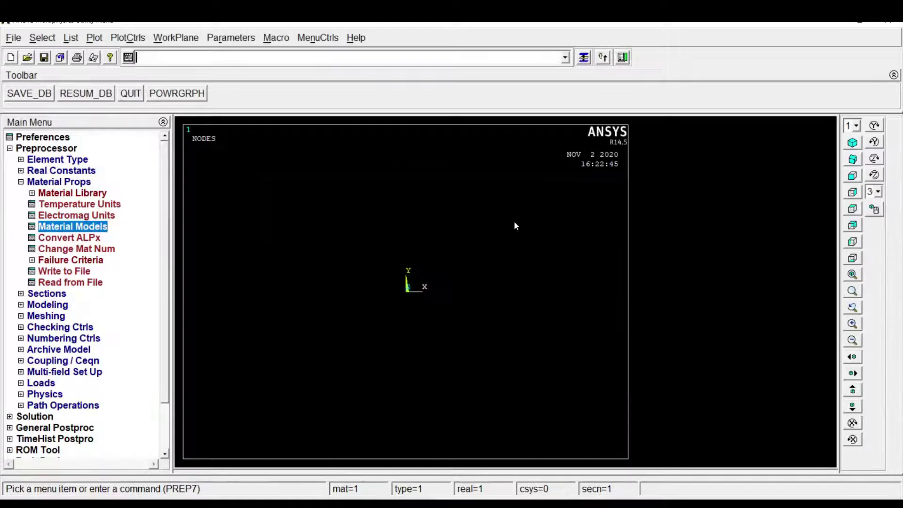
- Check the bar's dimensions in the Word problem statement and define a solid rectangular common beam section with B 0.125 and H 0.125
click(43, 305)
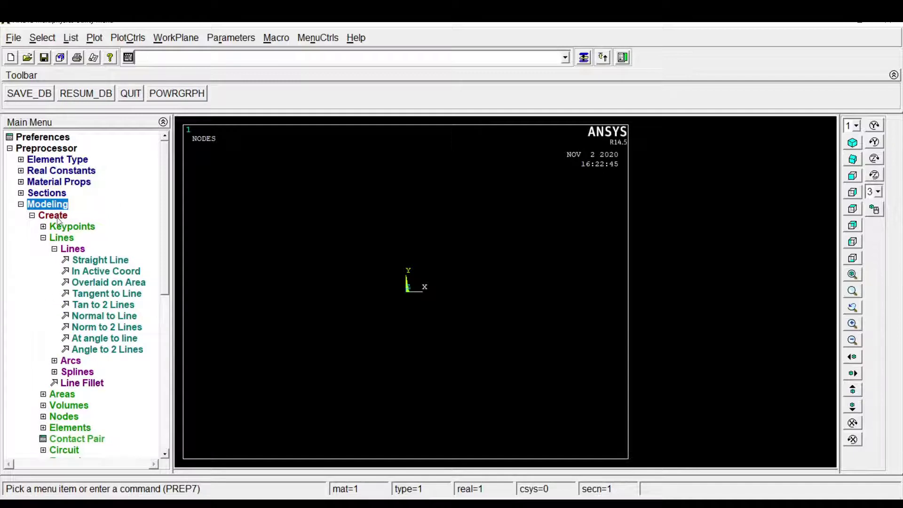
click(54, 193)
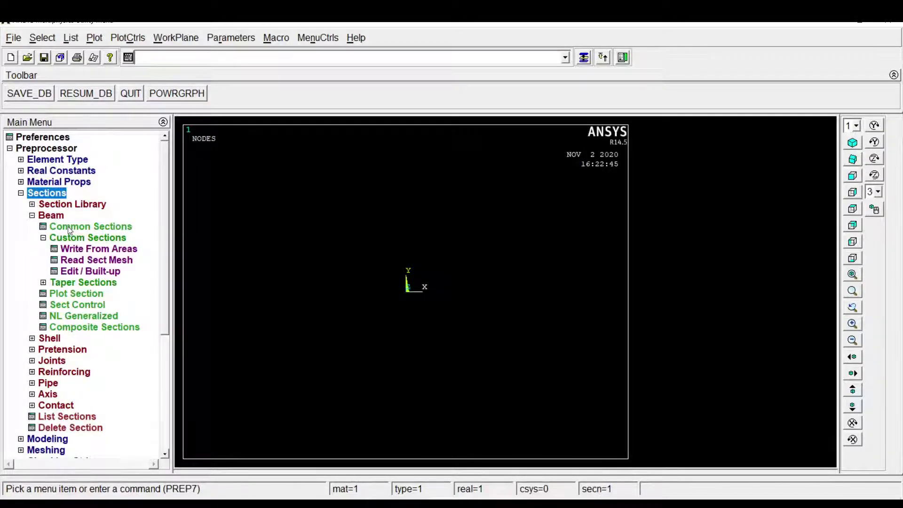
click(68, 226)
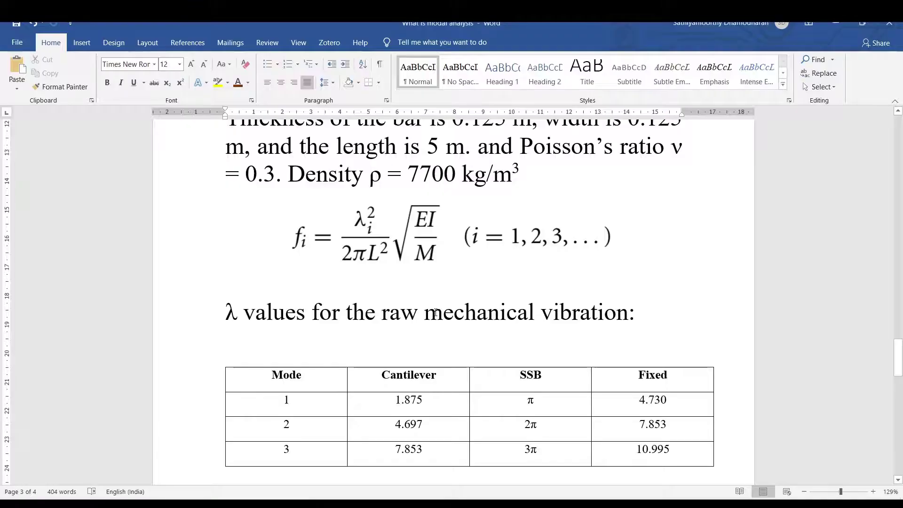
scroll(434, 312, up, 5)
scroll(434, 312, up, 3)
scroll(439, 312, down, 1)
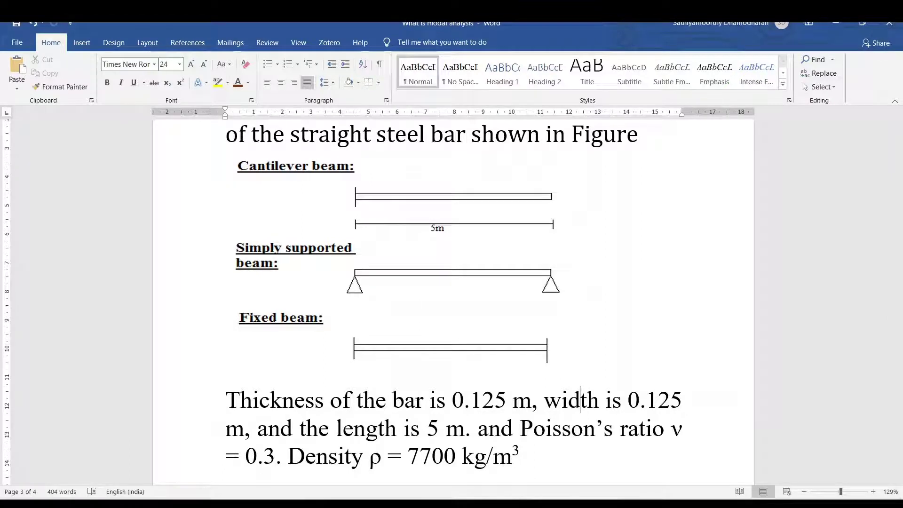
key(alt+Tab)
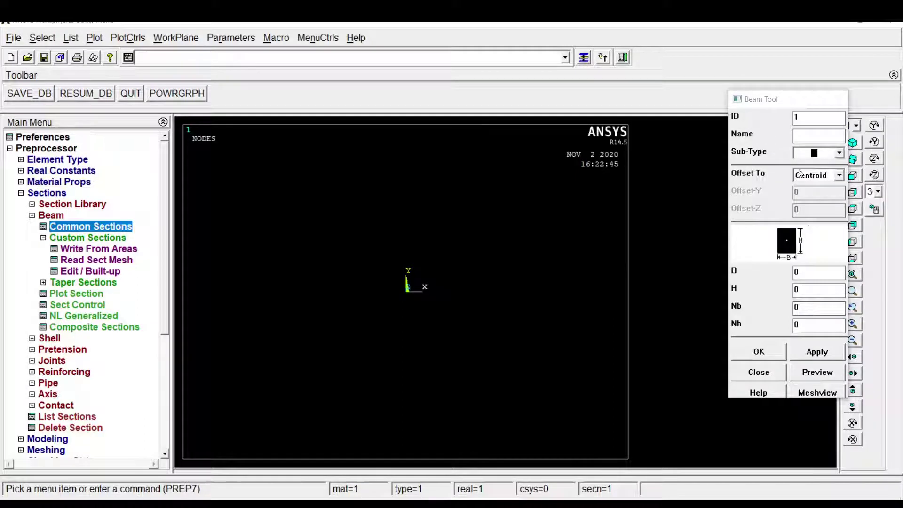
click(813, 153)
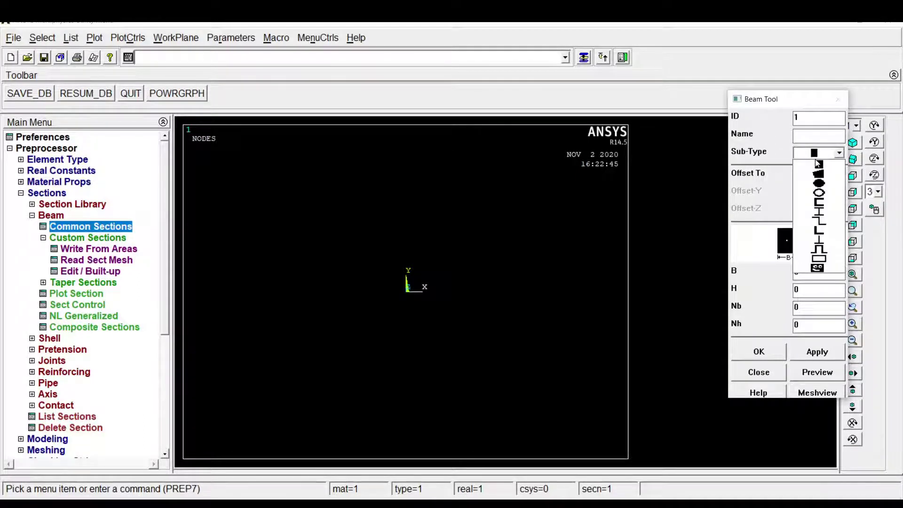
click(805, 154)
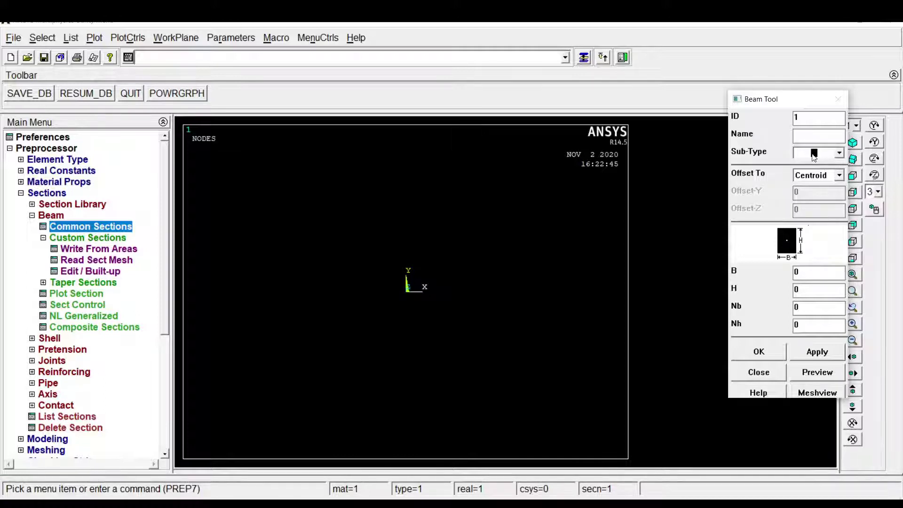
text(0.125)
key(Tab)
text(0.125)
click(777, 351)
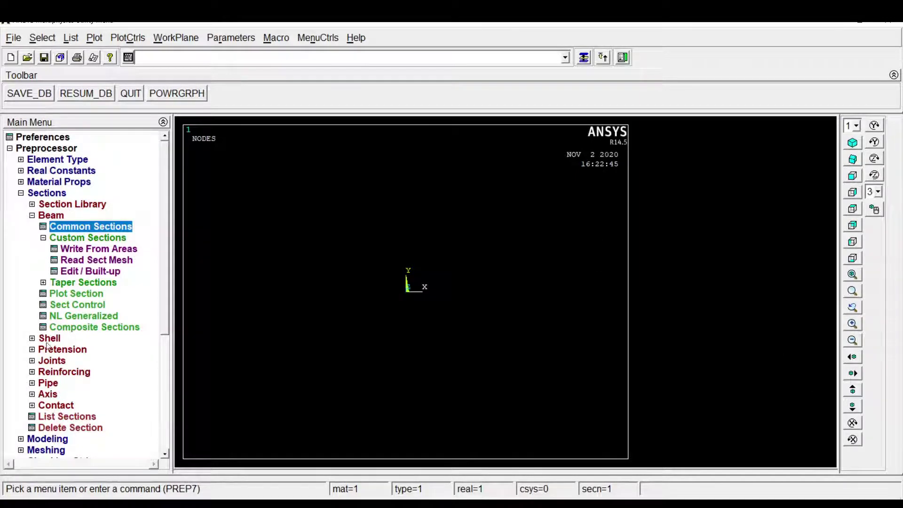
- Create keypoint 1 in the active coordinate system at X = 0
click(45, 194)
click(47, 204)
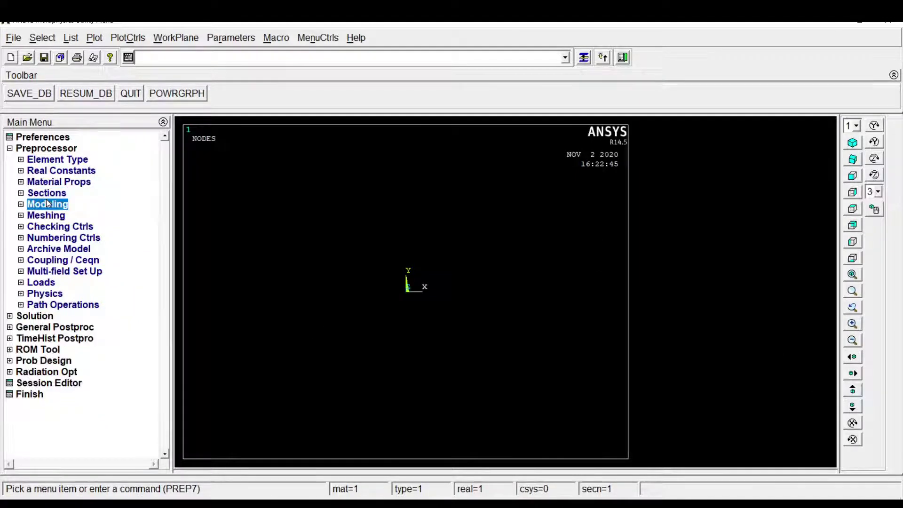
click(66, 226)
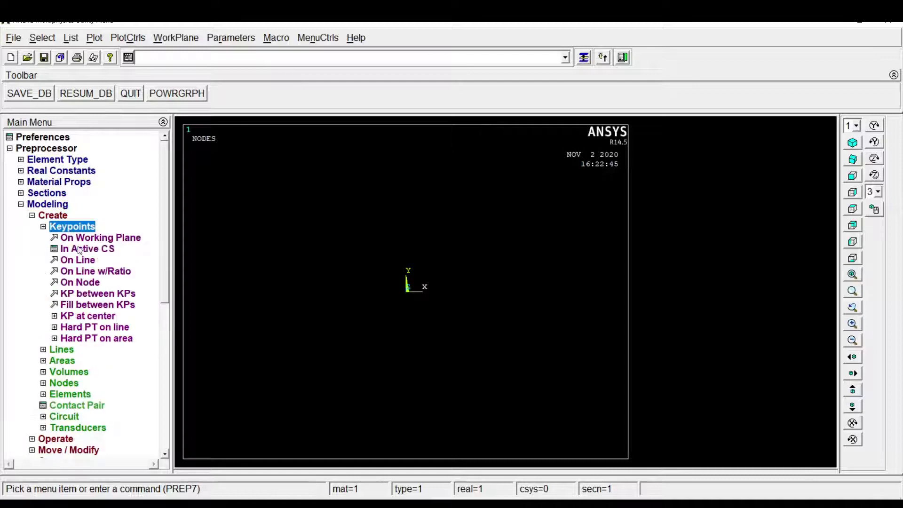
click(85, 248)
text(1)
click(483, 271)
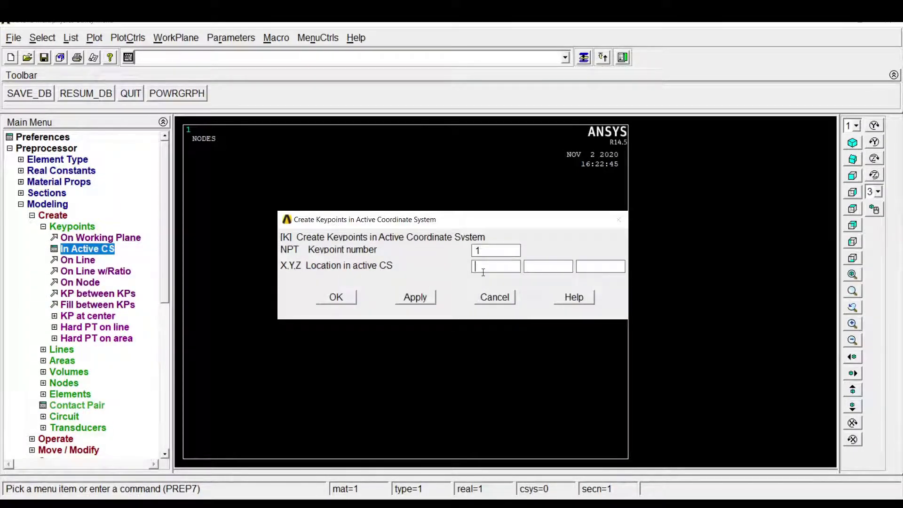
text(0)
click(425, 298)
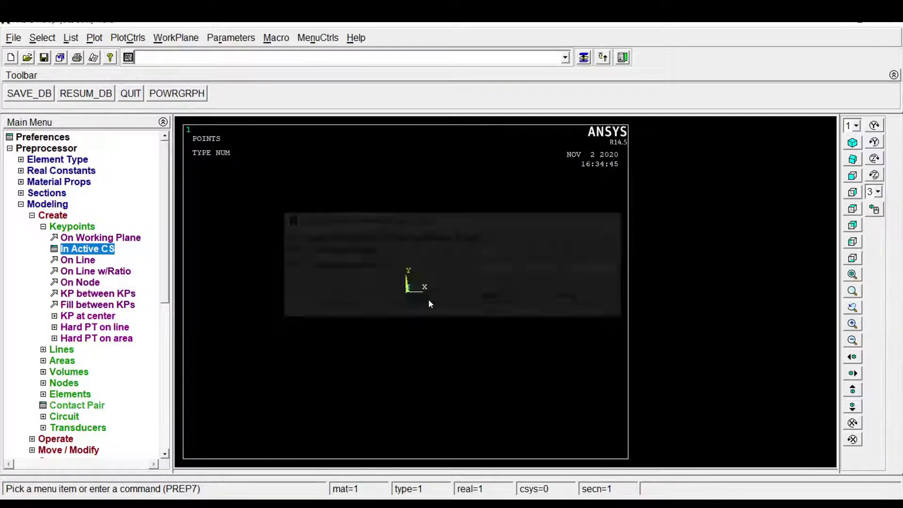
- Create keypoint 2 in the active coordinate system at X = 5
text(2)
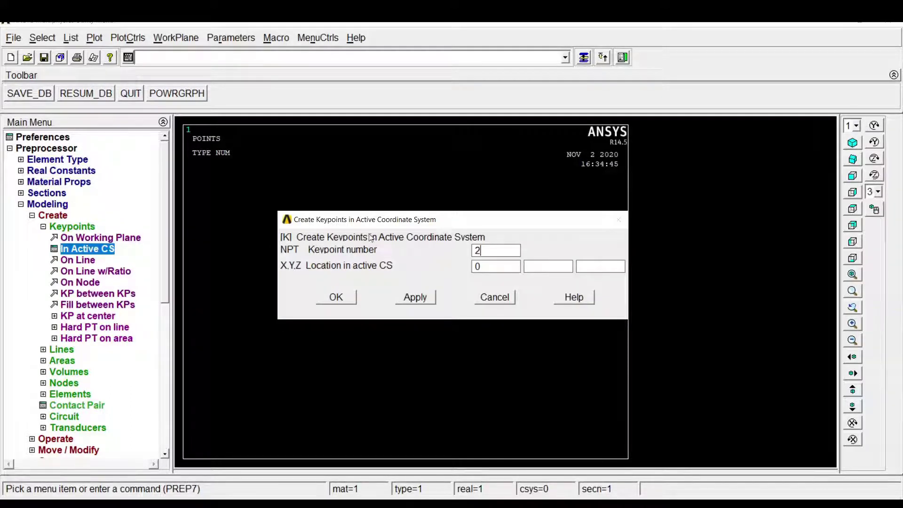
key(Tab)
text(5)
click(336, 297)
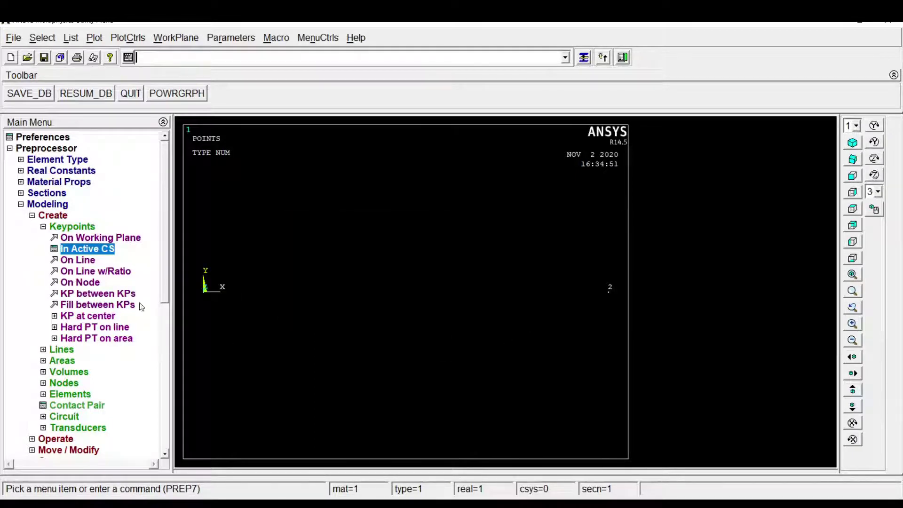
- Create a straight line between keypoints 1 and 2
click(60, 216)
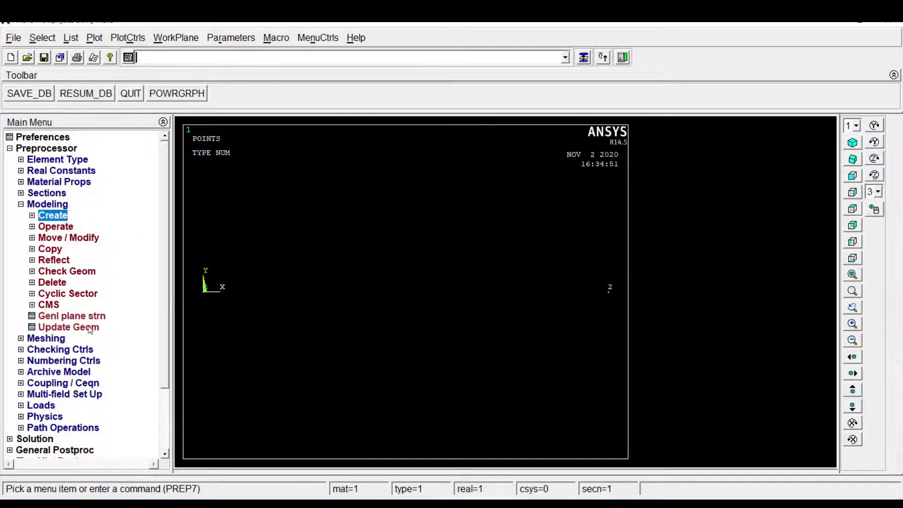
click(46, 339)
click(39, 206)
click(51, 216)
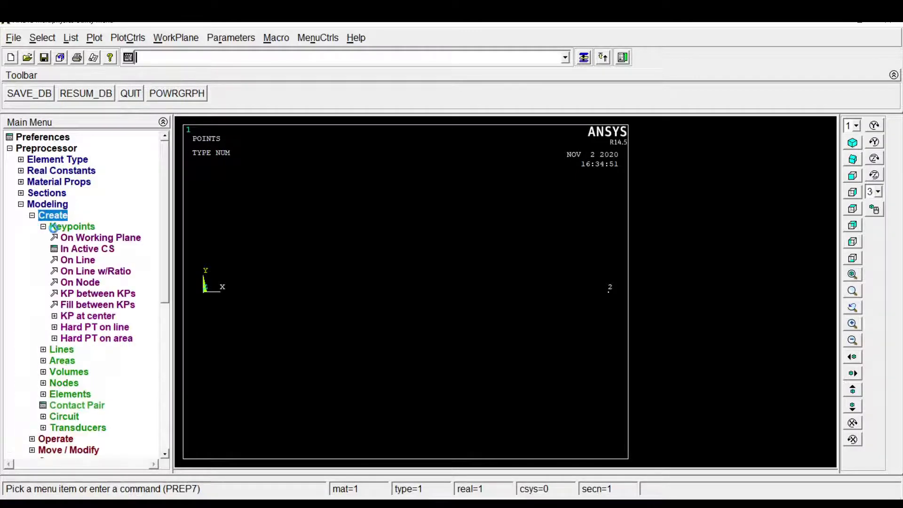
click(75, 227)
click(68, 239)
click(99, 260)
click(218, 297)
click(604, 326)
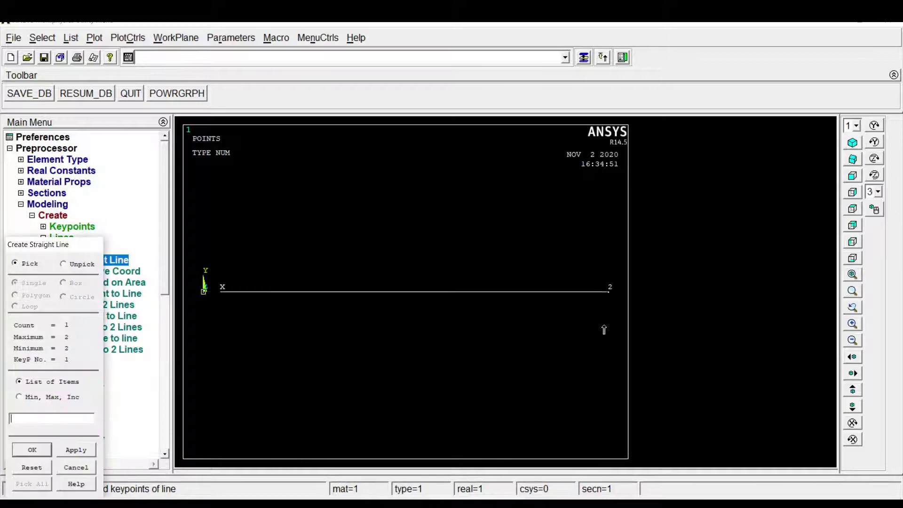
click(32, 449)
click(71, 250)
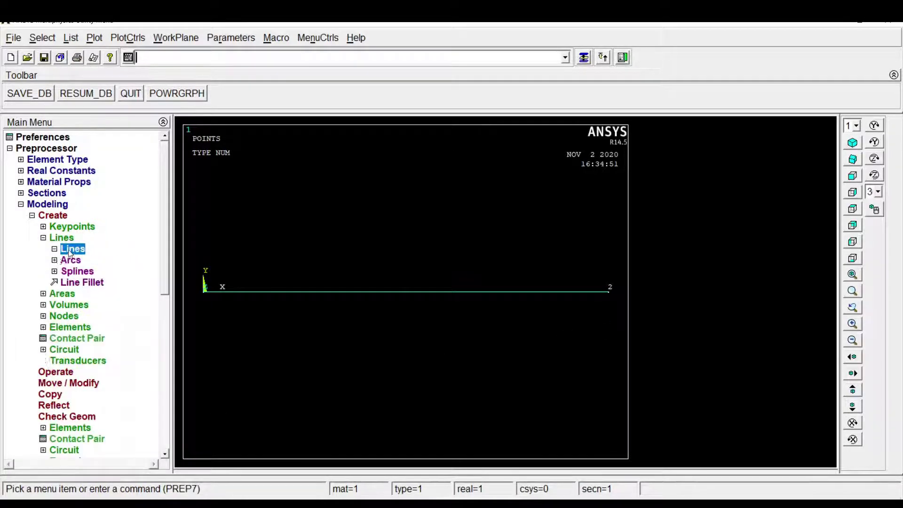
- Set the element size on all lines to 20 element divisions
click(59, 205)
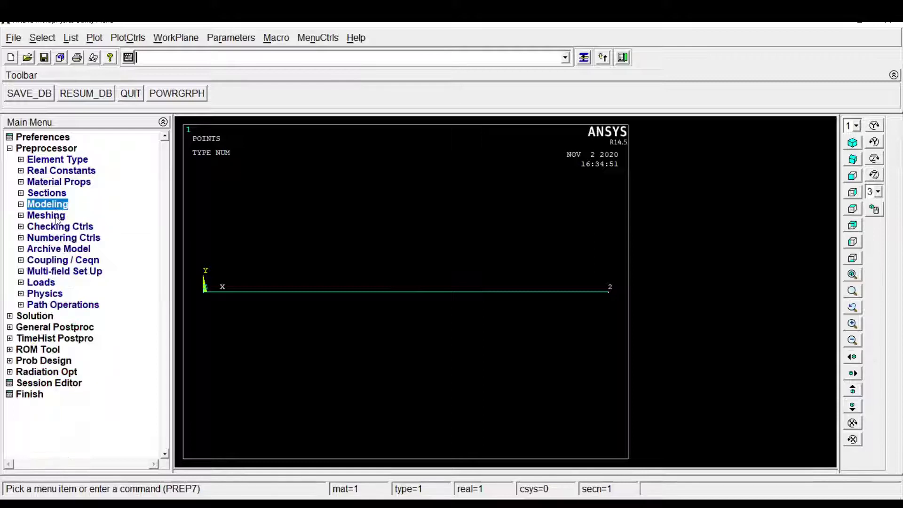
click(54, 215)
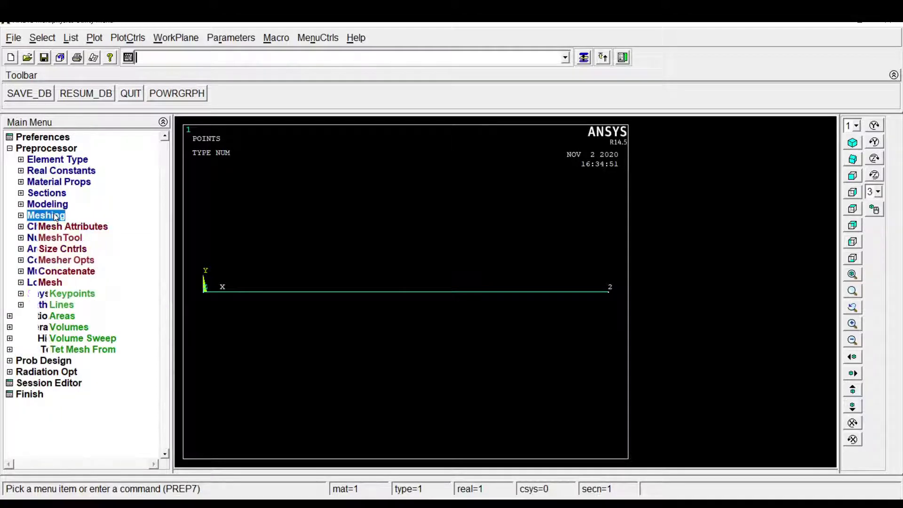
click(62, 249)
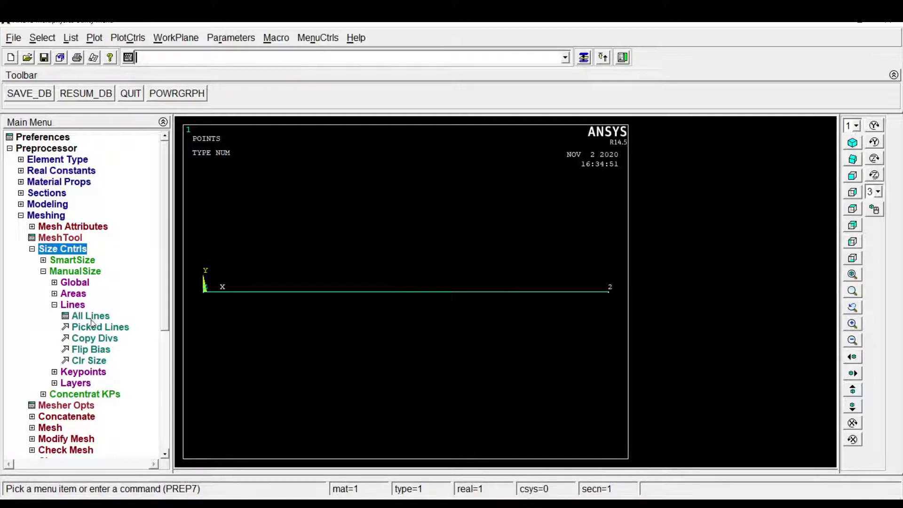
click(89, 317)
click(526, 231)
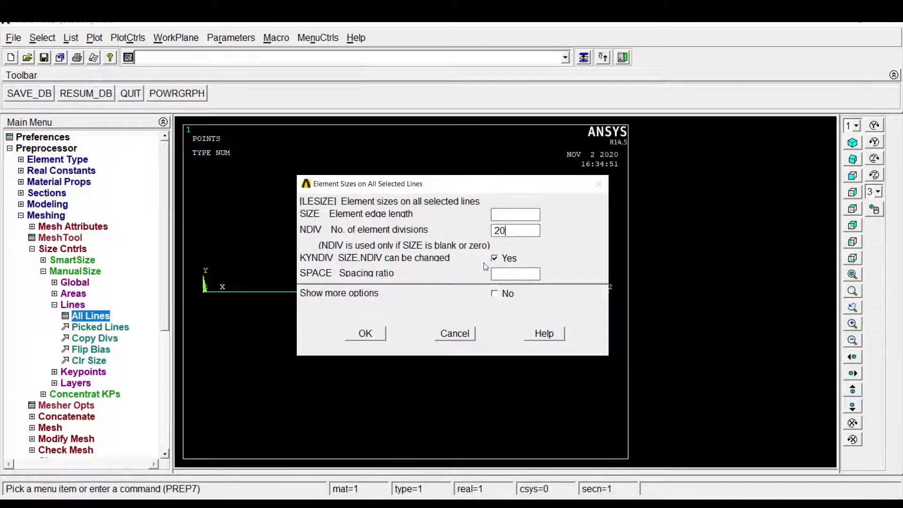
click(377, 334)
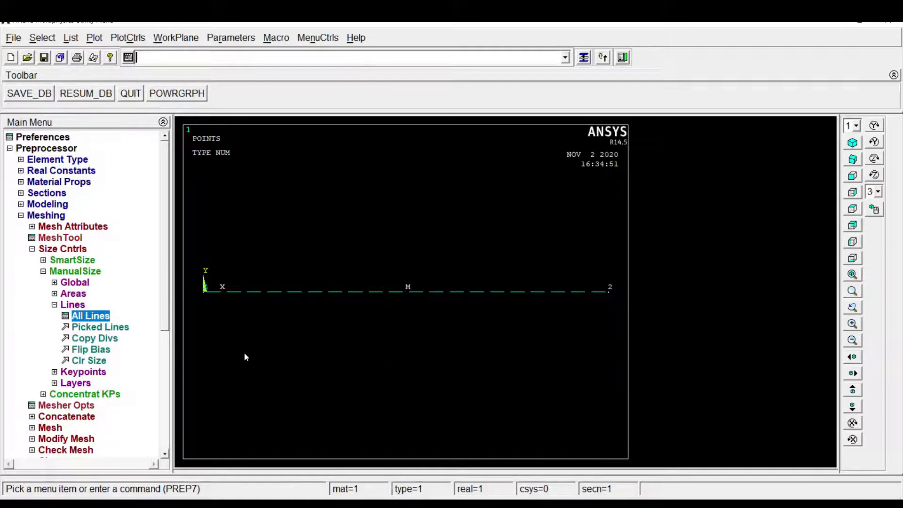
- Mesh the beam line between the two keypoints
click(61, 431)
click(63, 306)
click(369, 286)
click(32, 449)
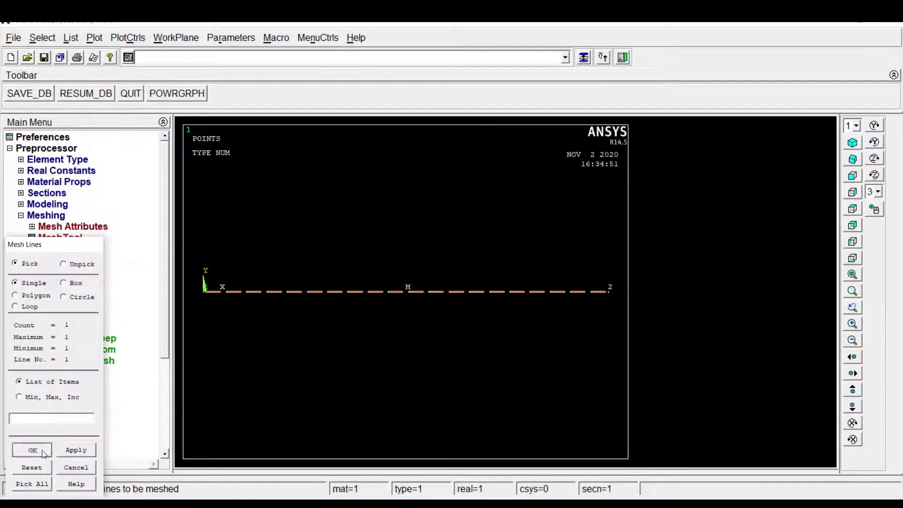
key(Left)
key(Left)
key(Left)
key(Left)
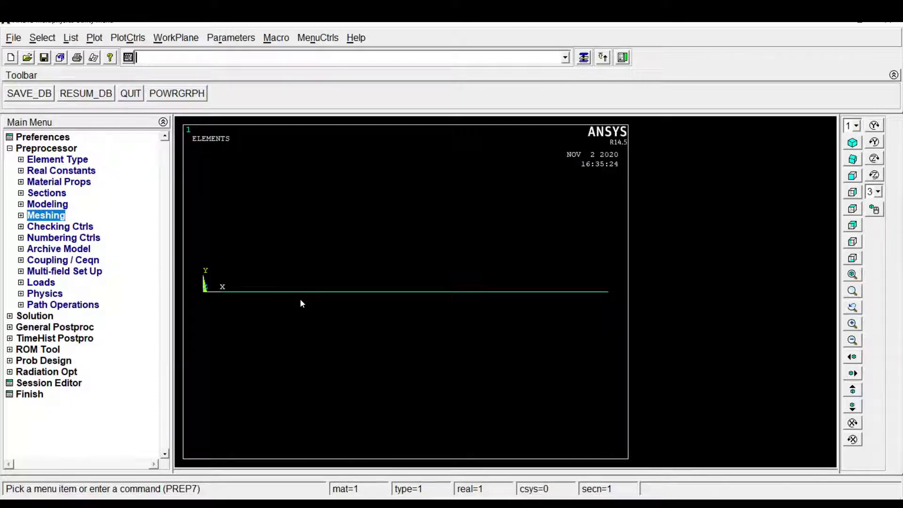
- Start the solution phase and set the new analysis type to Modal
click(34, 316)
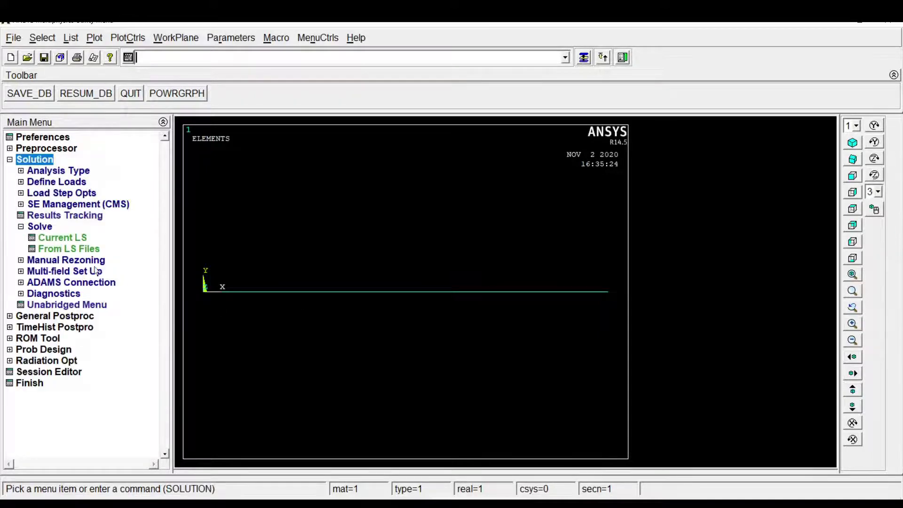
click(59, 174)
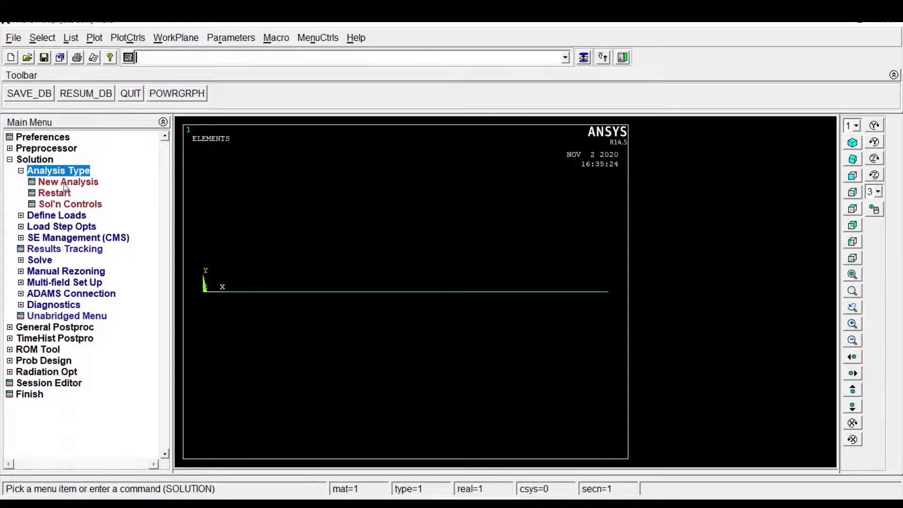
click(65, 183)
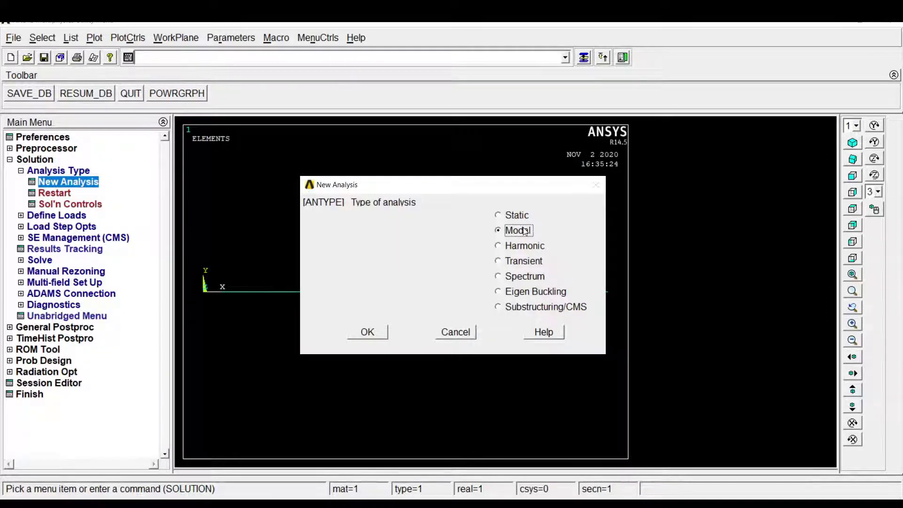
click(368, 331)
- Configure the modal analysis with Block Lanczos, 3 modes to extract and 3 modes to expand, keeping the default frequency options
click(61, 205)
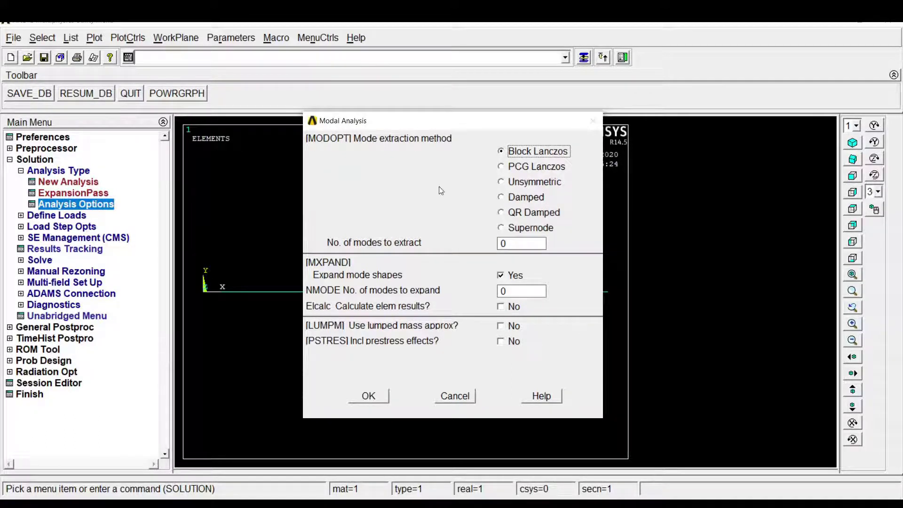
key(Tab)
text(3)
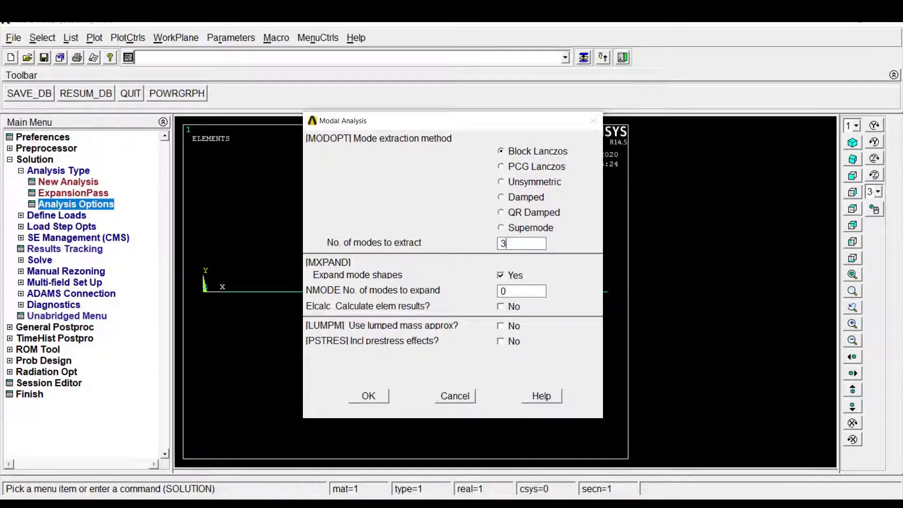
key(Tab)
key(Tab)
text(3)
click(376, 396)
click(368, 316)
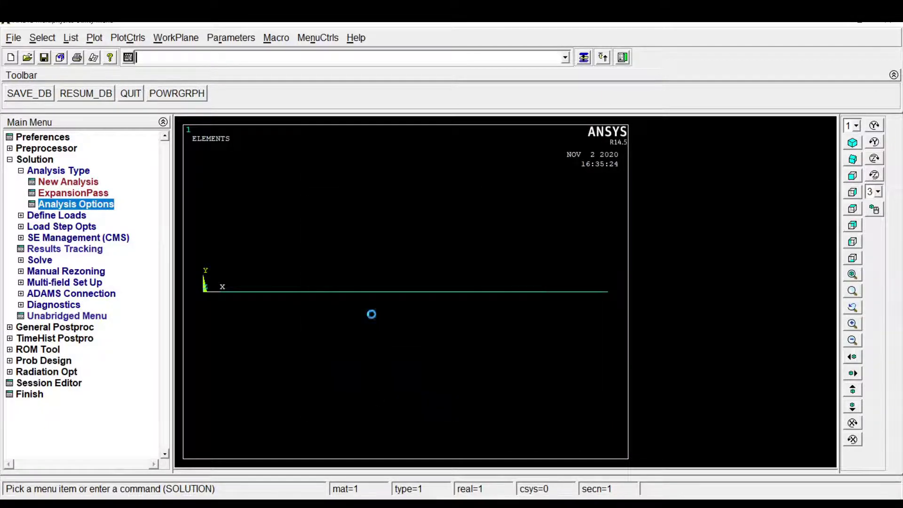
- Apply a structural displacement constraint on keypoint 1, fixing all degrees of freedom at the beam's origin end
click(51, 216)
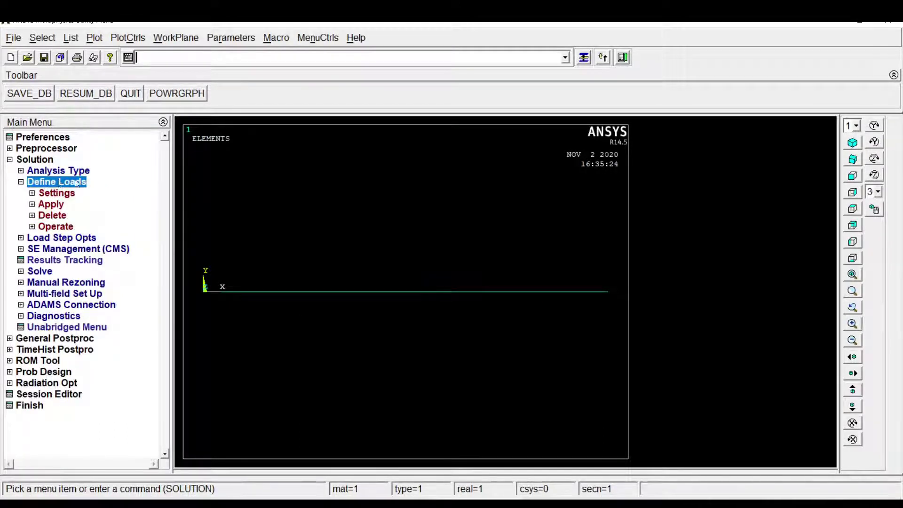
click(53, 204)
click(68, 216)
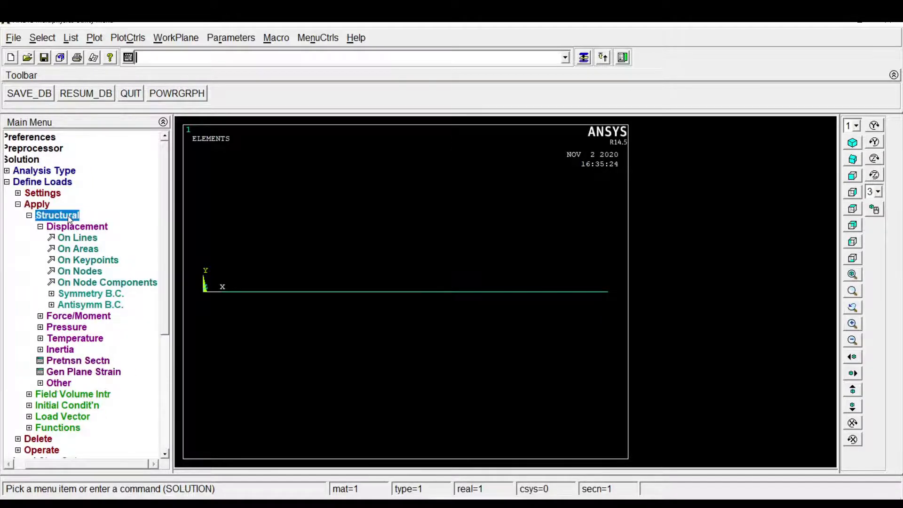
click(118, 261)
click(203, 294)
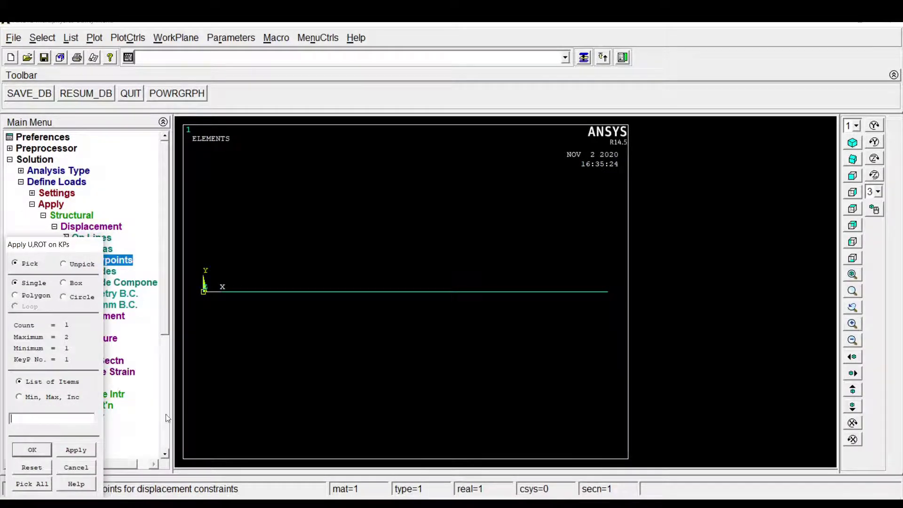
click(76, 450)
click(514, 208)
click(354, 339)
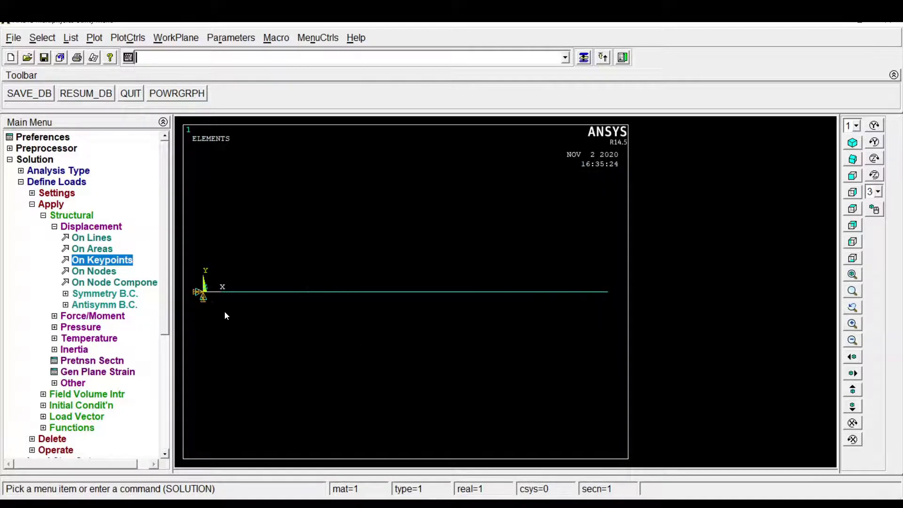
- Solve the current load step and dismiss the solution note and status windows
click(43, 215)
click(41, 327)
click(75, 238)
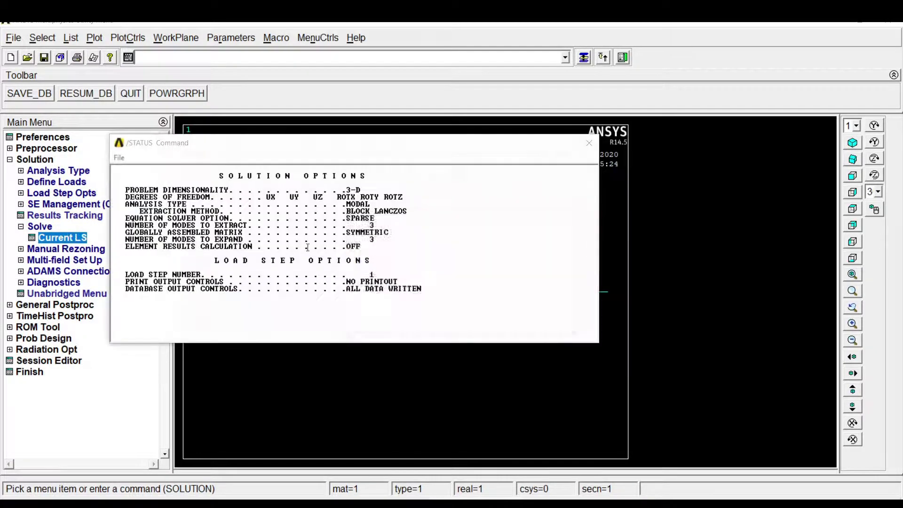
click(447, 315)
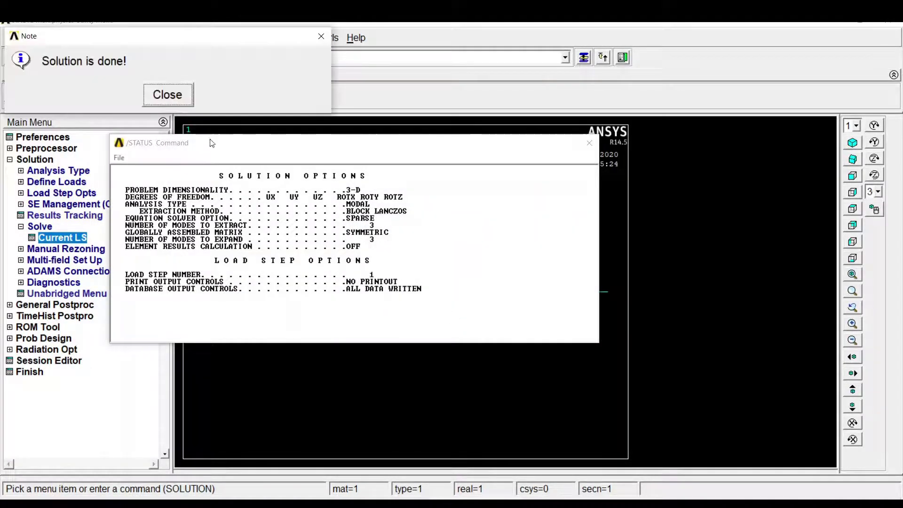
click(167, 94)
click(589, 142)
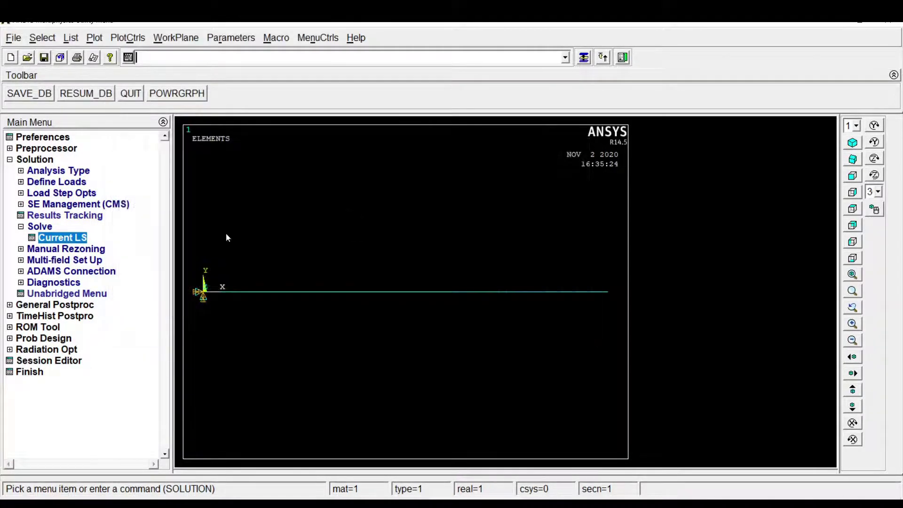
- Read the first result set and plot the deformed shape together with the undeformed shape
click(51, 305)
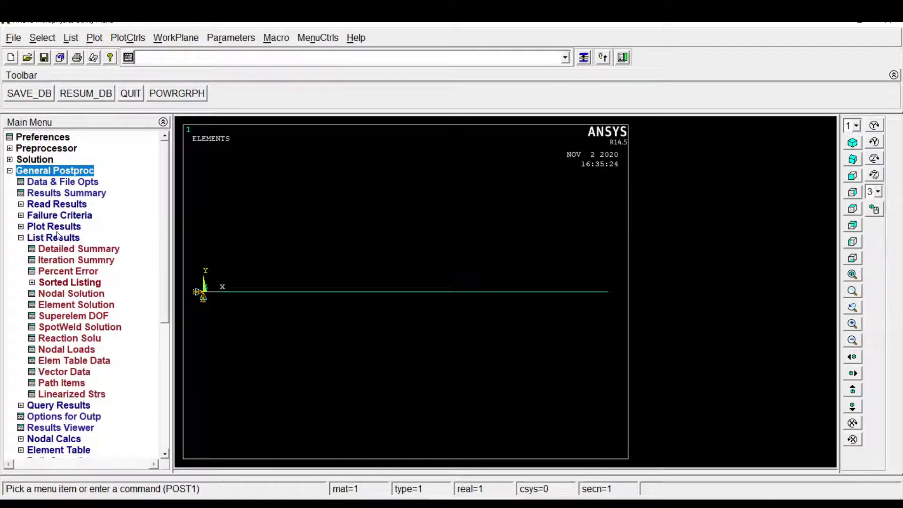
click(53, 206)
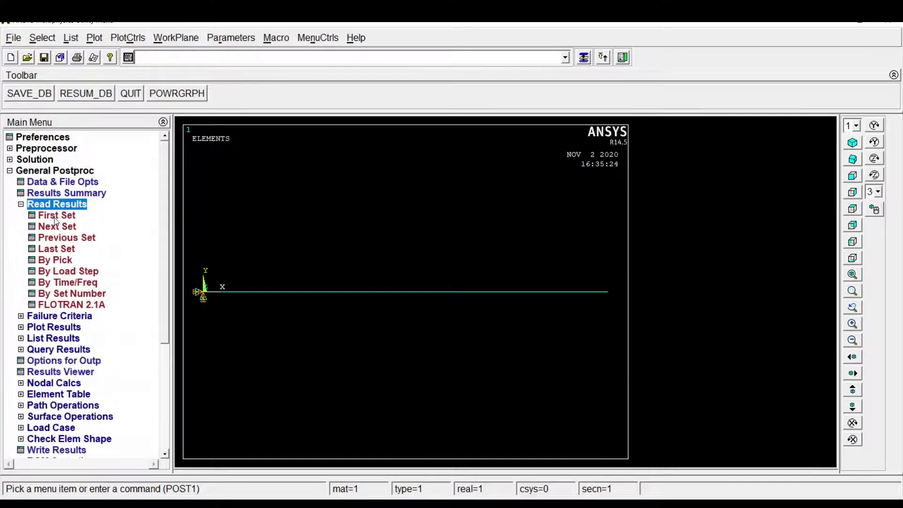
click(54, 216)
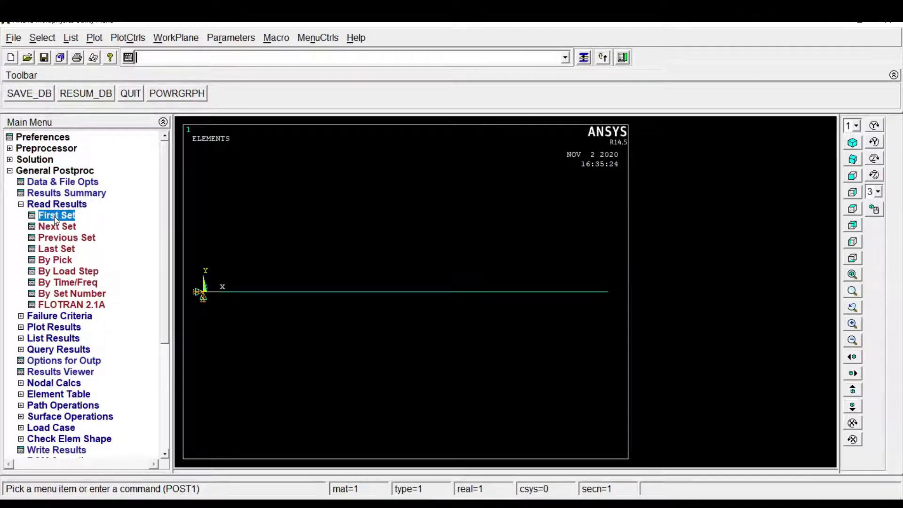
click(56, 323)
click(64, 238)
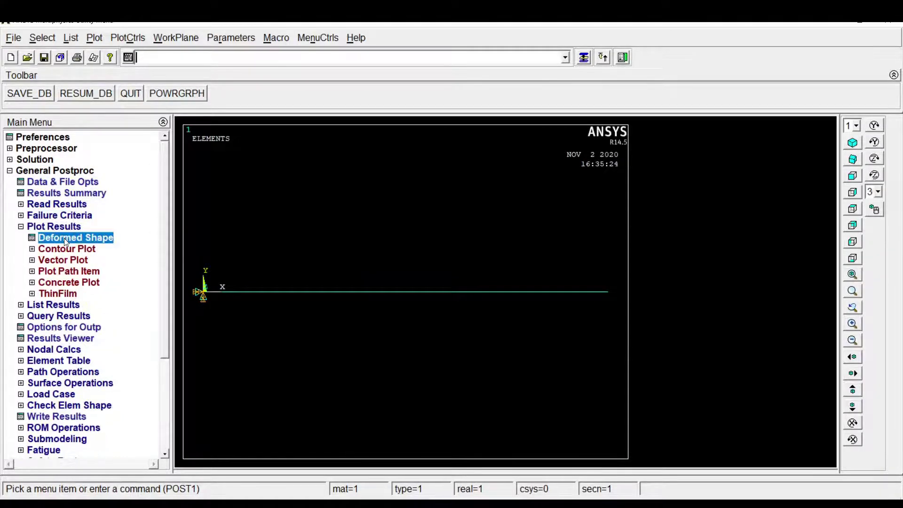
click(519, 261)
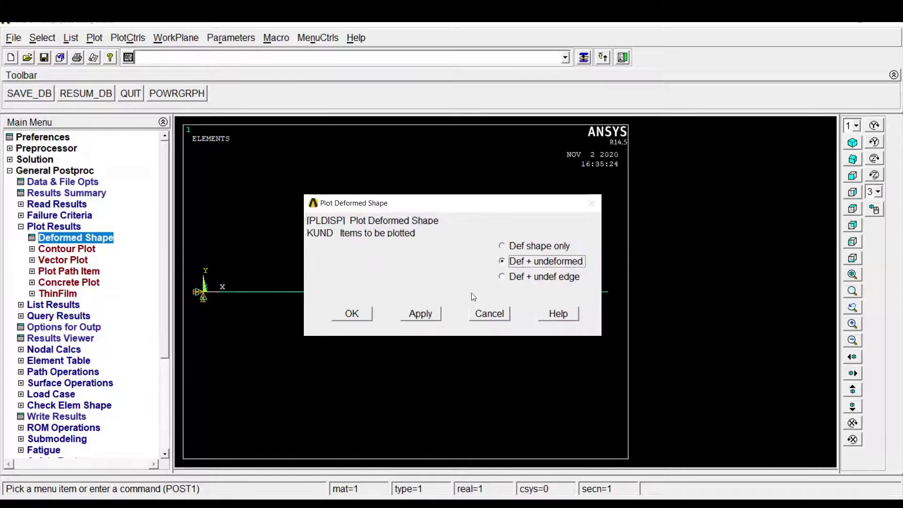
click(362, 316)
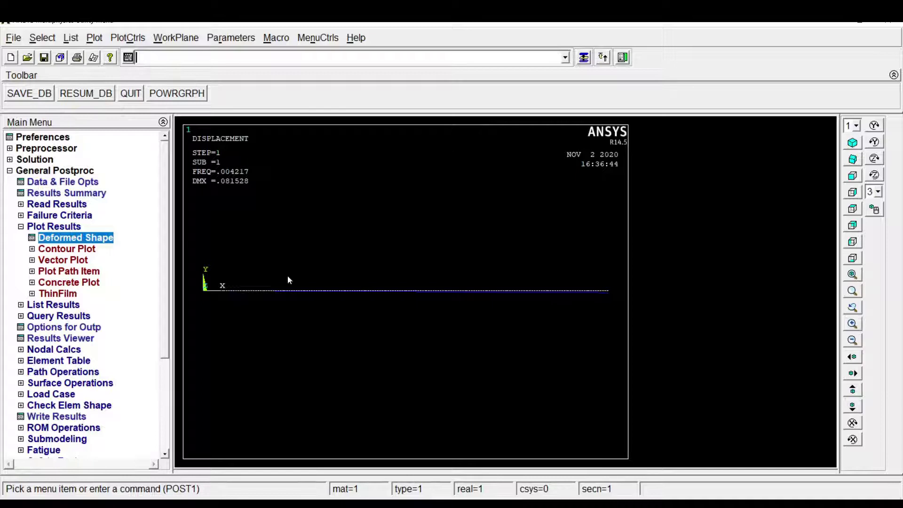
- Read the next result set and plot its deformed shape together with the undeformed shape
click(54, 206)
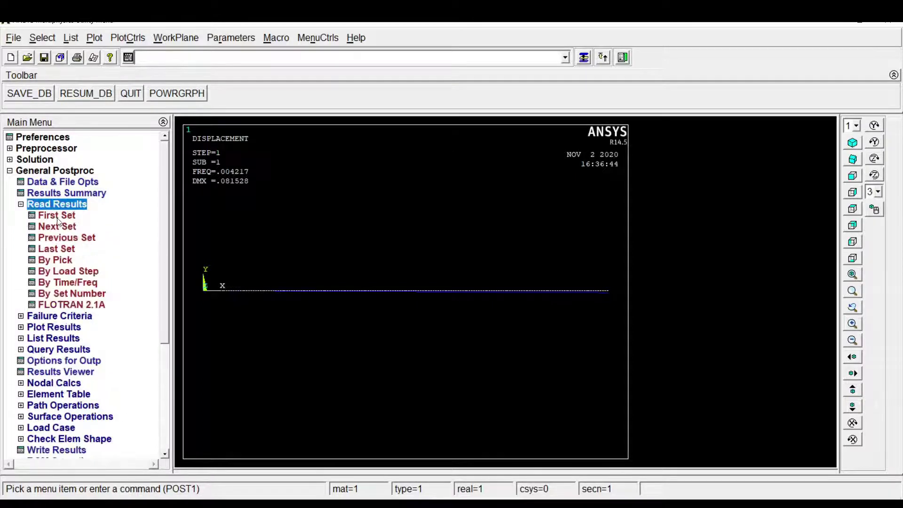
click(58, 227)
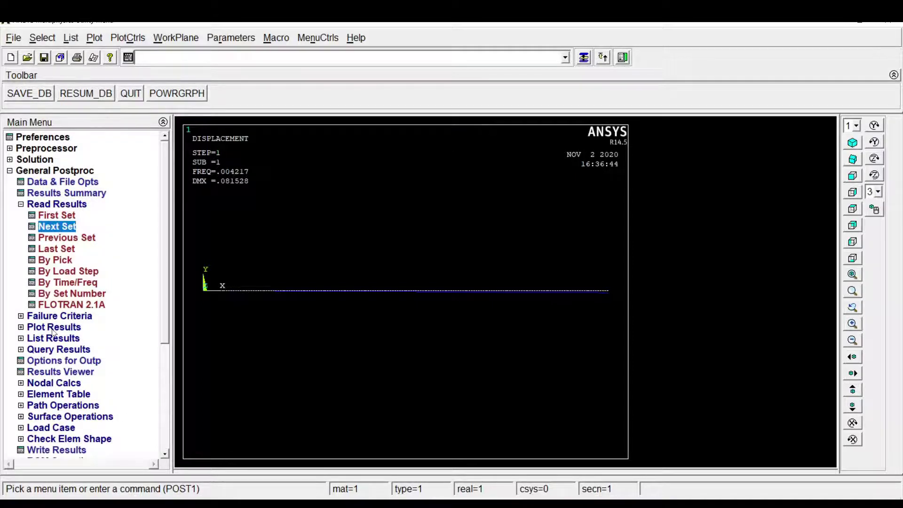
click(53, 328)
click(75, 237)
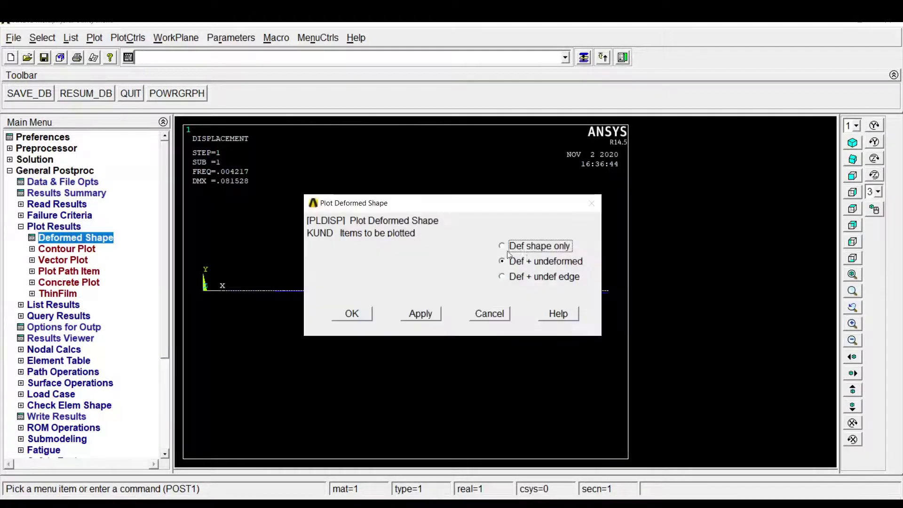
click(351, 315)
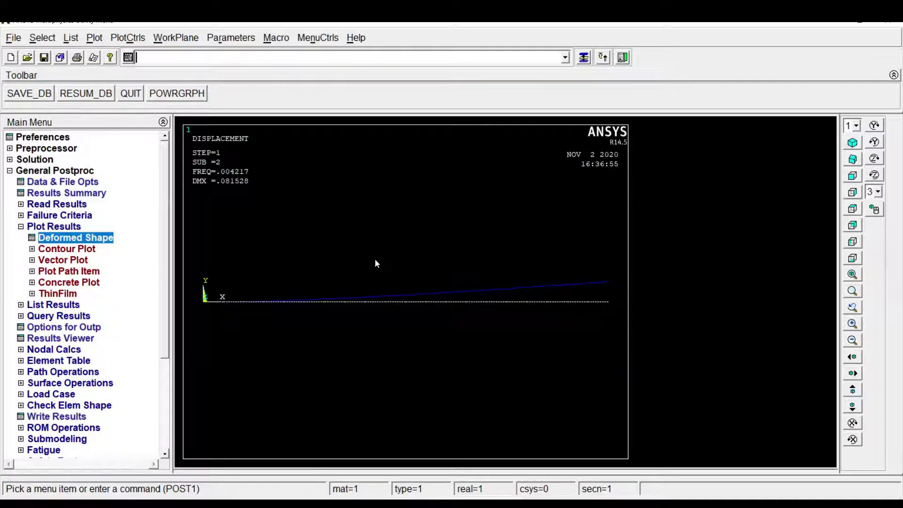
- List the detailed results summary, review the frequencies of the fixed-free beam's three modes, and close the listing
click(59, 304)
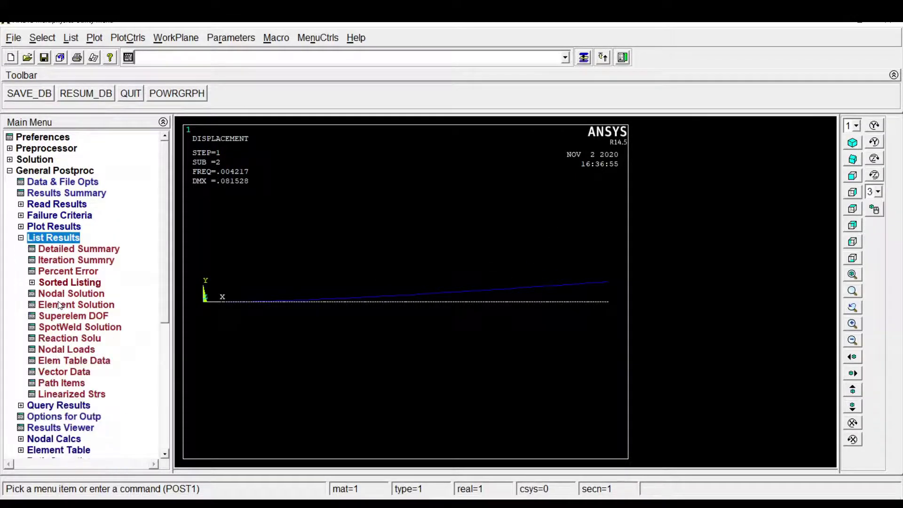
click(66, 248)
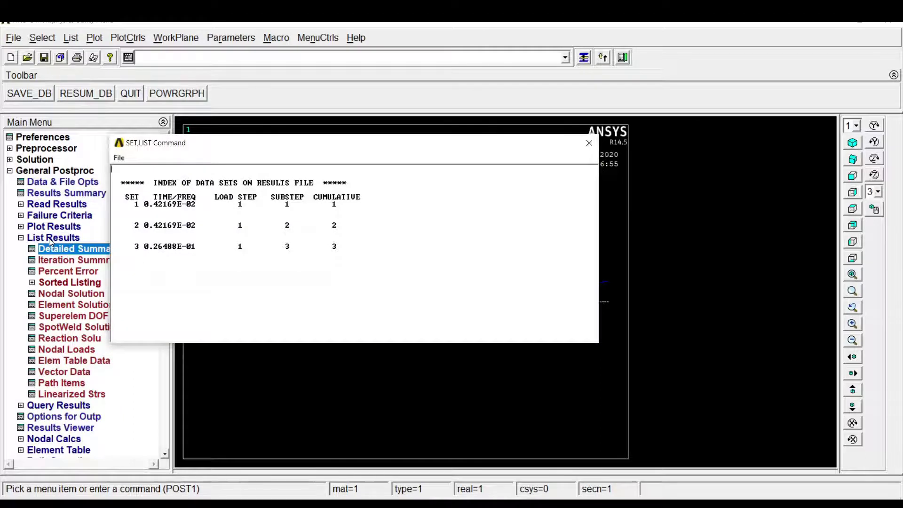
drag(260, 147, 428, 136)
drag(337, 199, 377, 231)
click(413, 275)
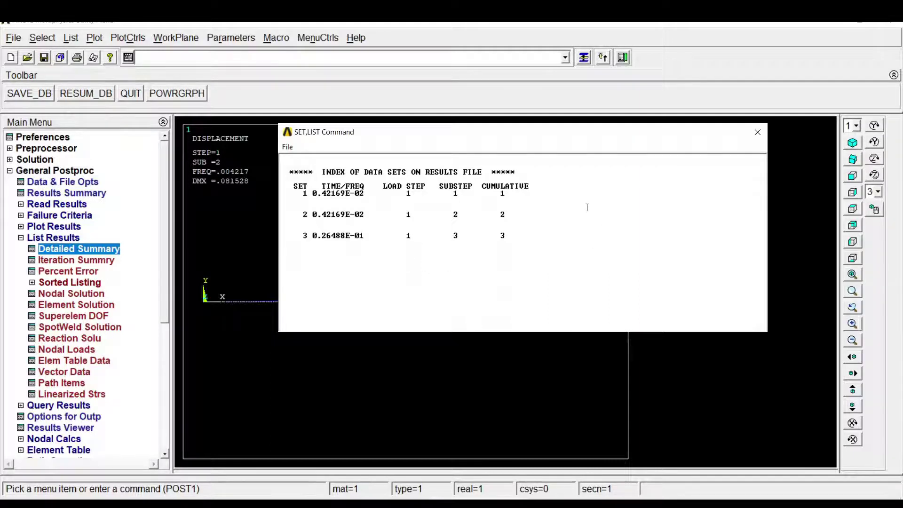
click(756, 131)
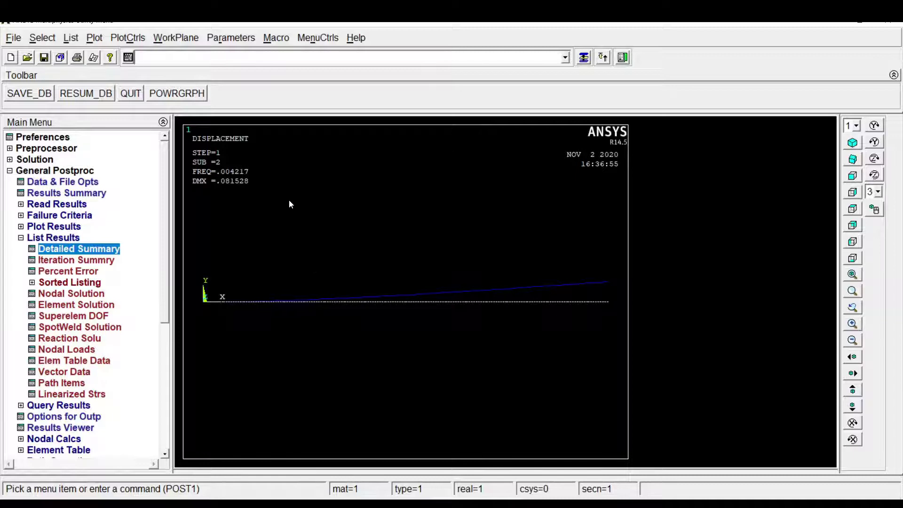
- Delete all loads and reset the load step options in the solution settings
click(40, 160)
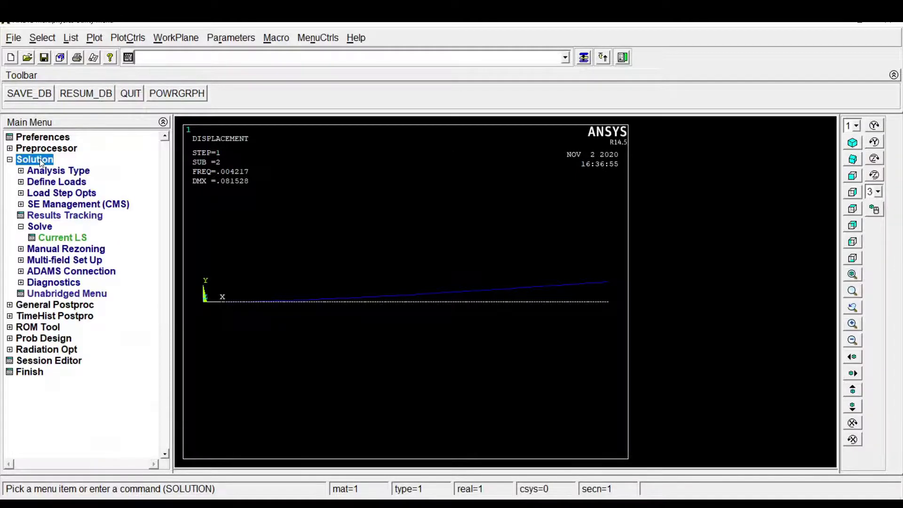
click(53, 181)
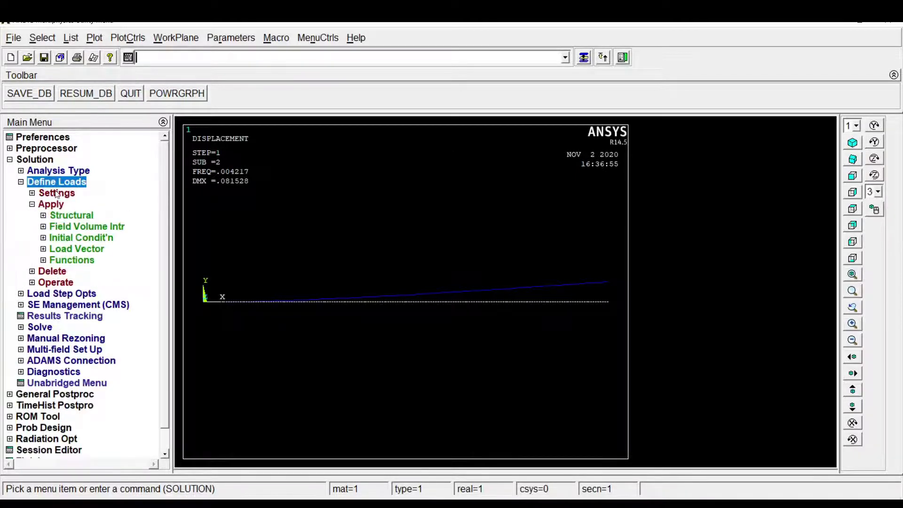
click(51, 204)
click(51, 205)
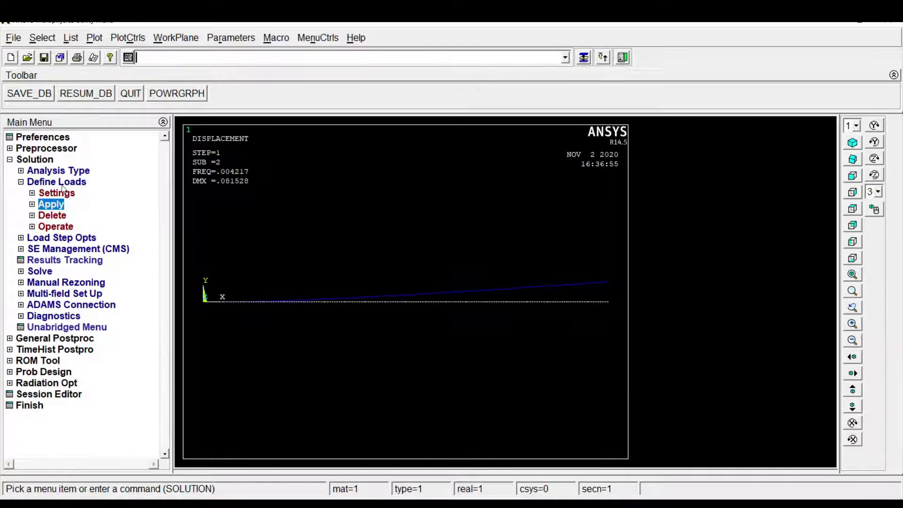
click(49, 216)
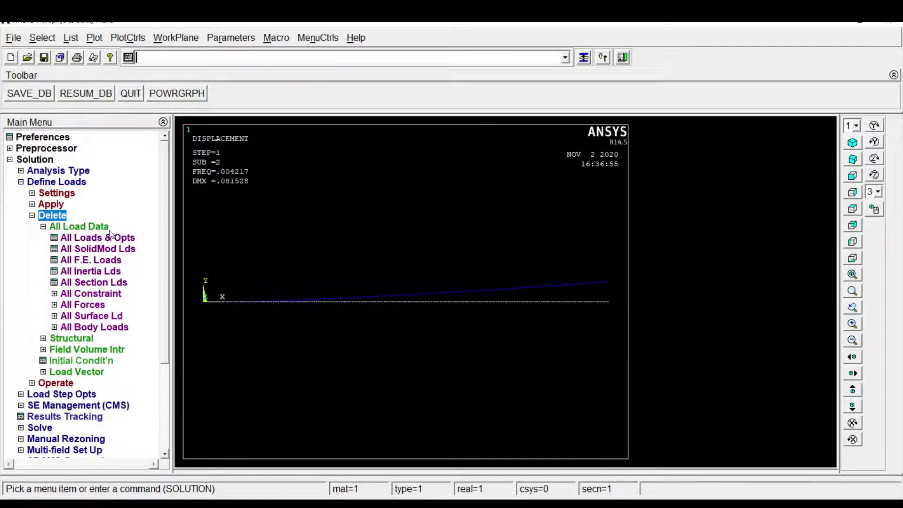
click(104, 239)
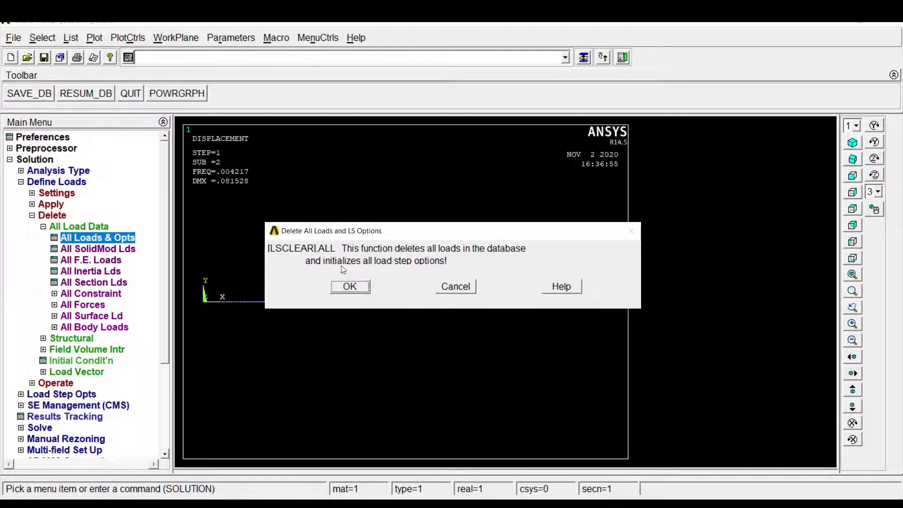
click(353, 286)
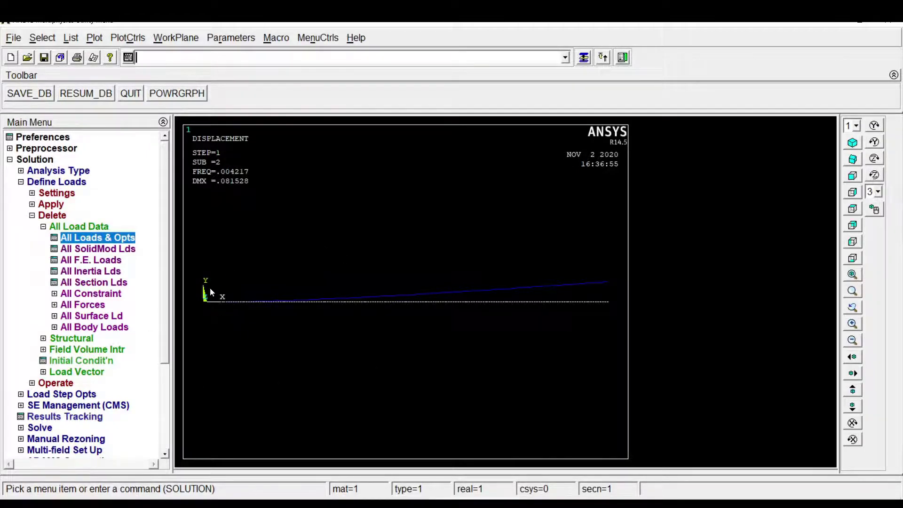
- Plot the model's keypoints in the graphics window
click(94, 37)
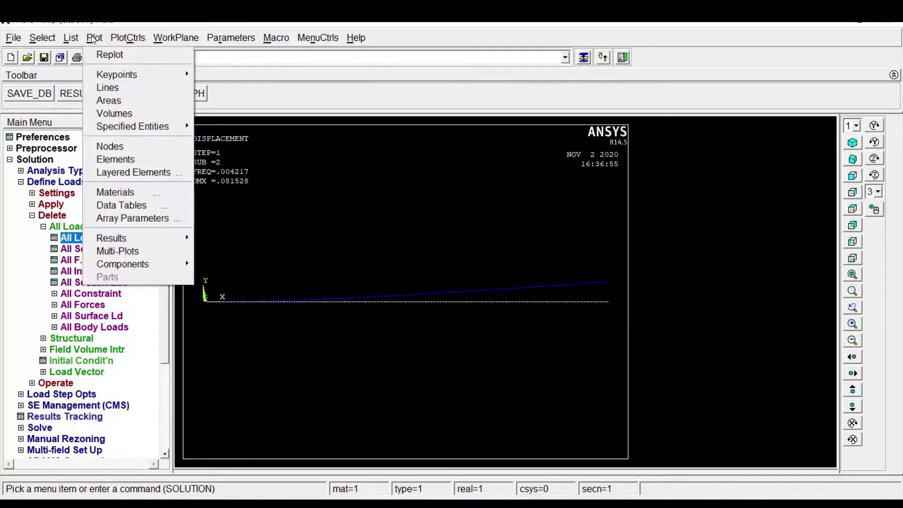
mouse_move(110, 73)
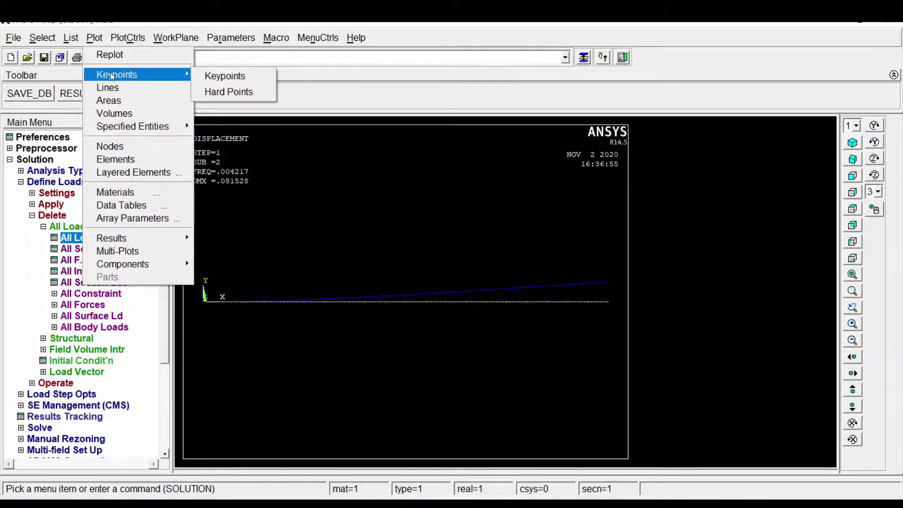
click(227, 74)
- Apply a structural displacement constraint on both end keypoints, constraining UX, UY, UZ, ROTX and ROTY
click(58, 204)
click(61, 215)
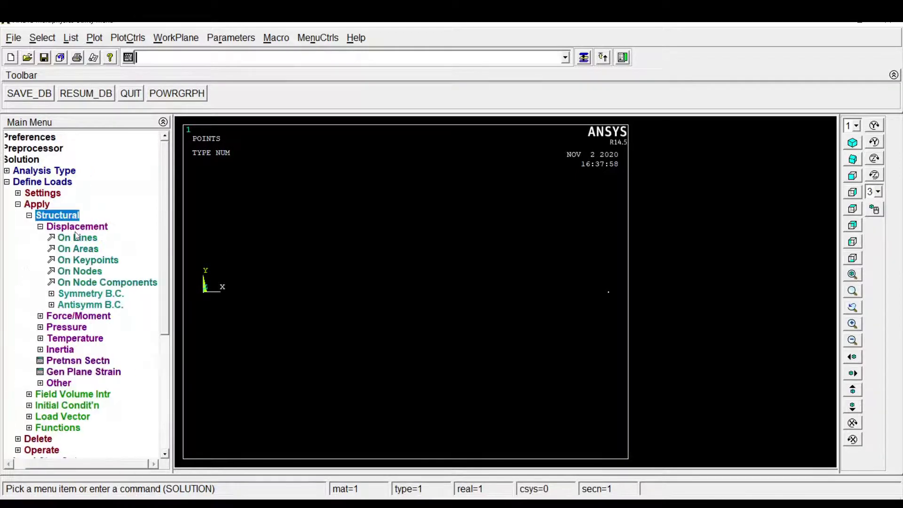
click(95, 260)
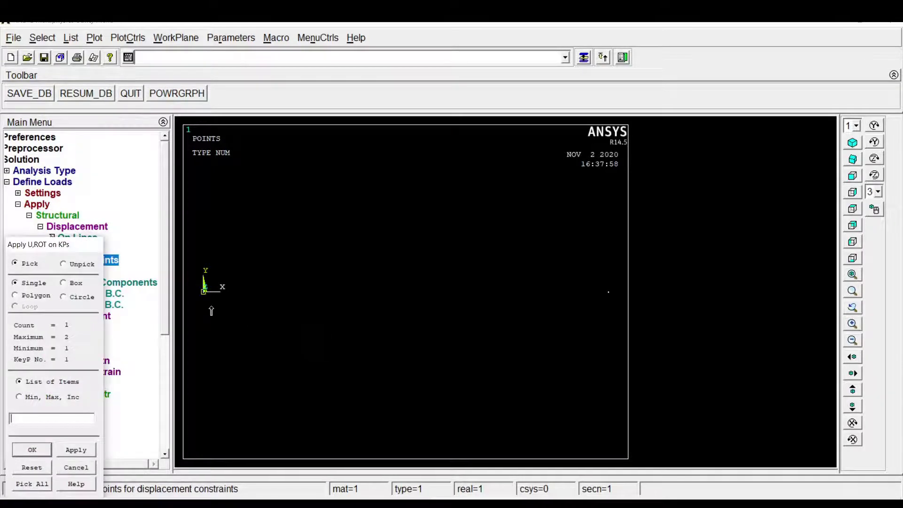
click(70, 450)
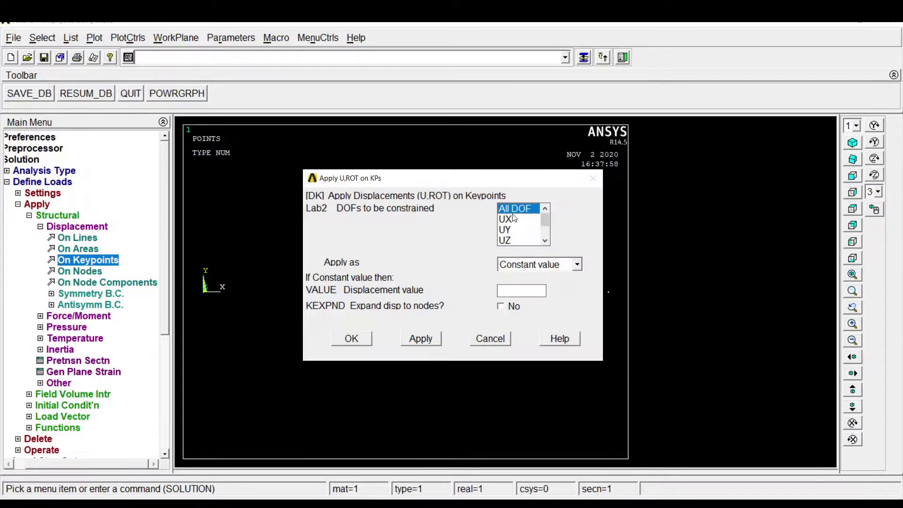
click(515, 210)
click(515, 220)
click(515, 231)
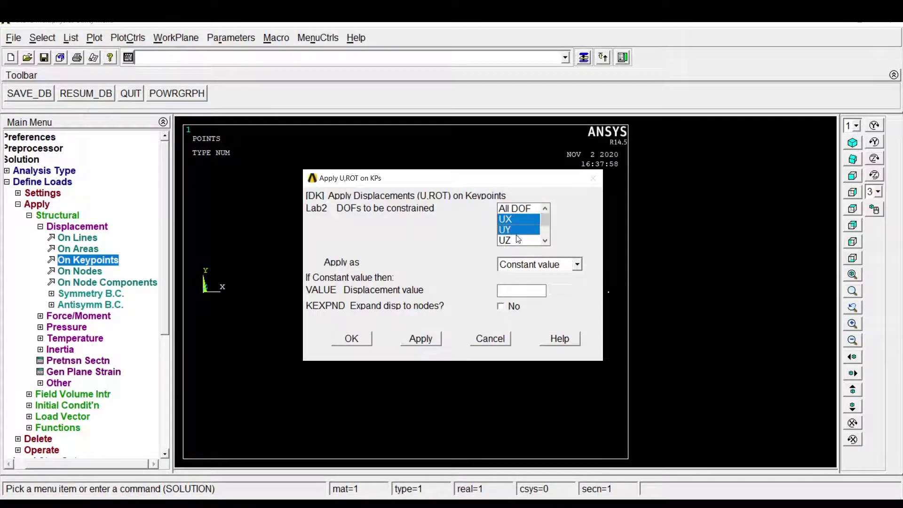
click(546, 232)
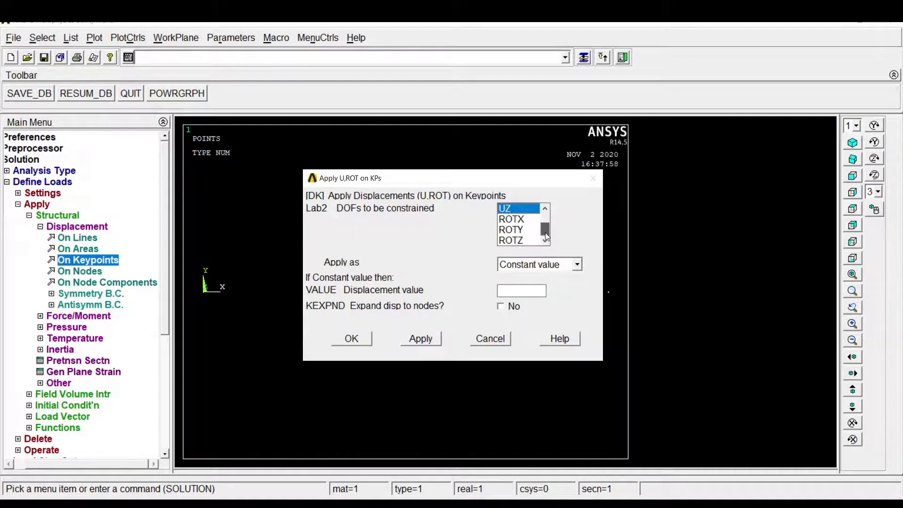
click(512, 220)
click(521, 230)
mouse_move(548, 232)
mouse_down()
mouse_move(545, 219)
mouse_move(547, 235)
mouse_up()
click(366, 345)
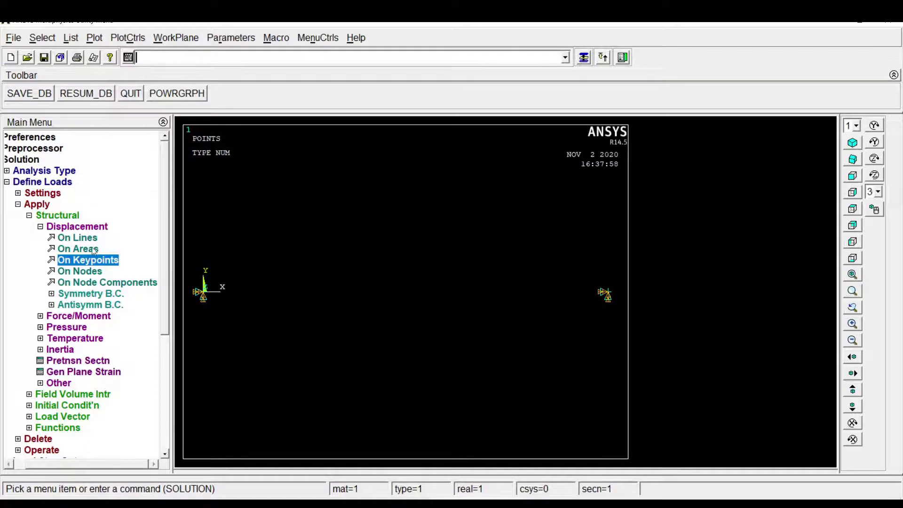
- Plot the beam's line with its supports, then solve the current load step and dismiss the solution note and status windows
click(103, 40)
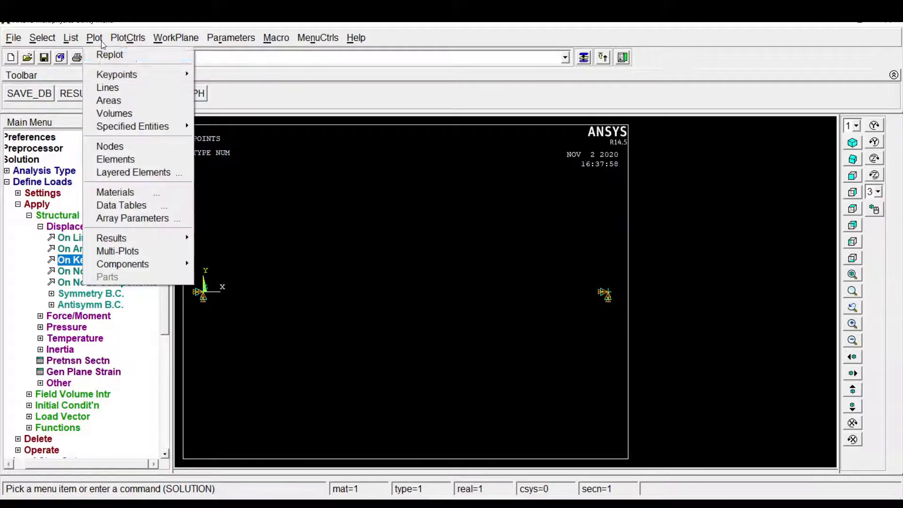
click(114, 87)
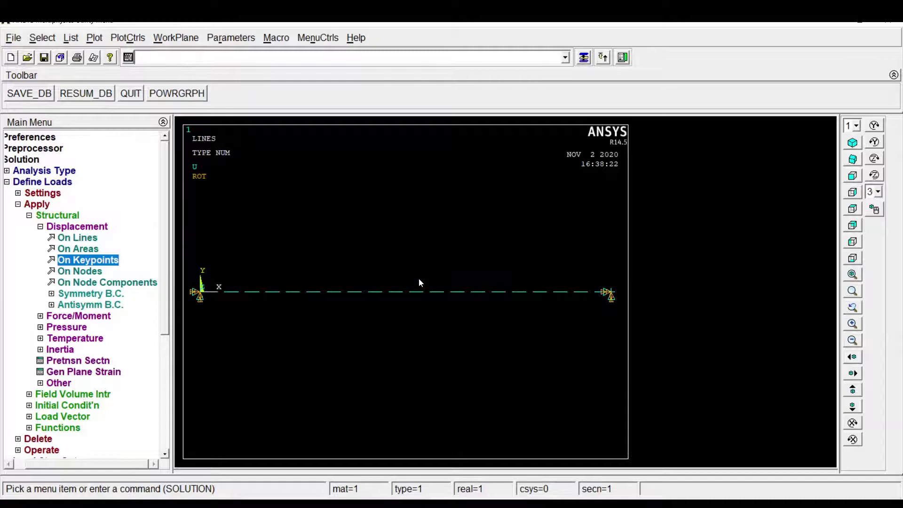
double_click(71, 226)
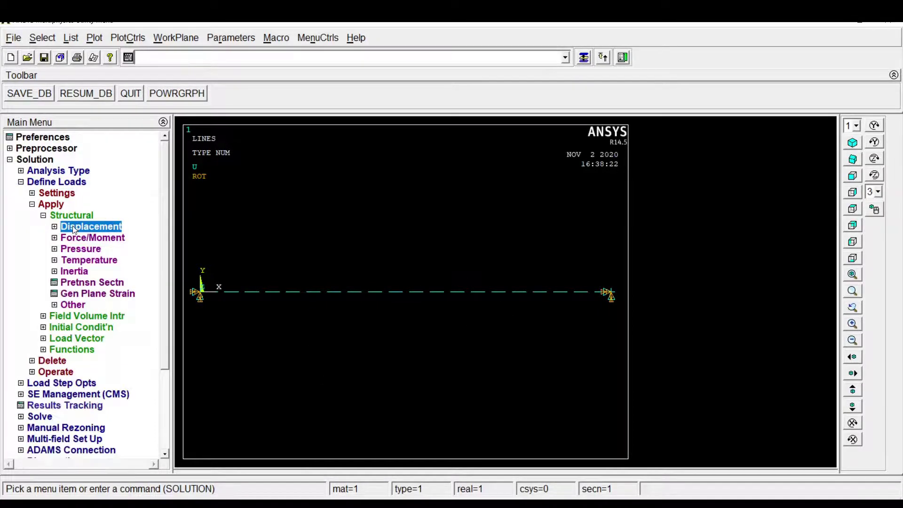
click(42, 417)
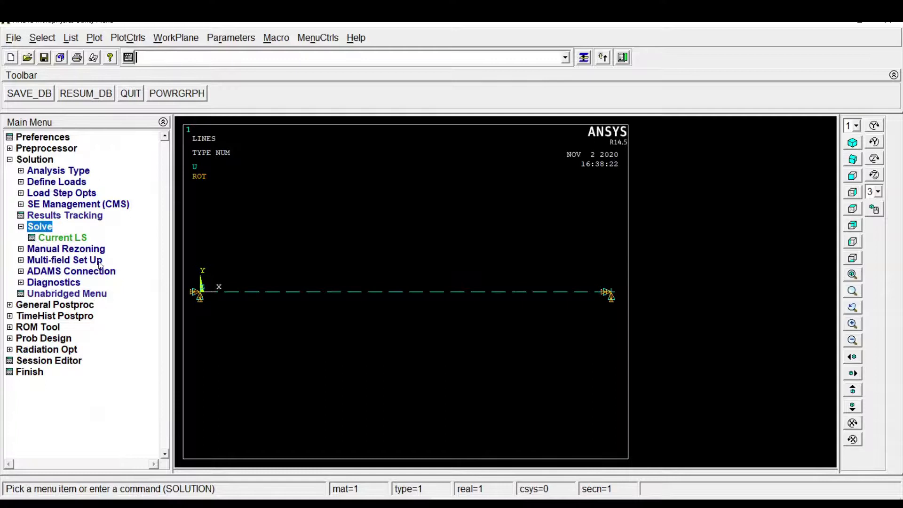
click(77, 240)
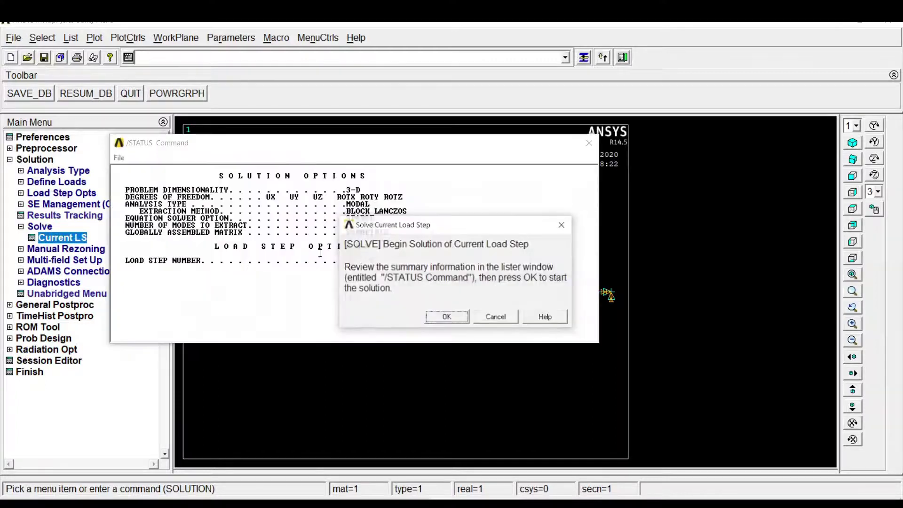
click(446, 317)
click(168, 94)
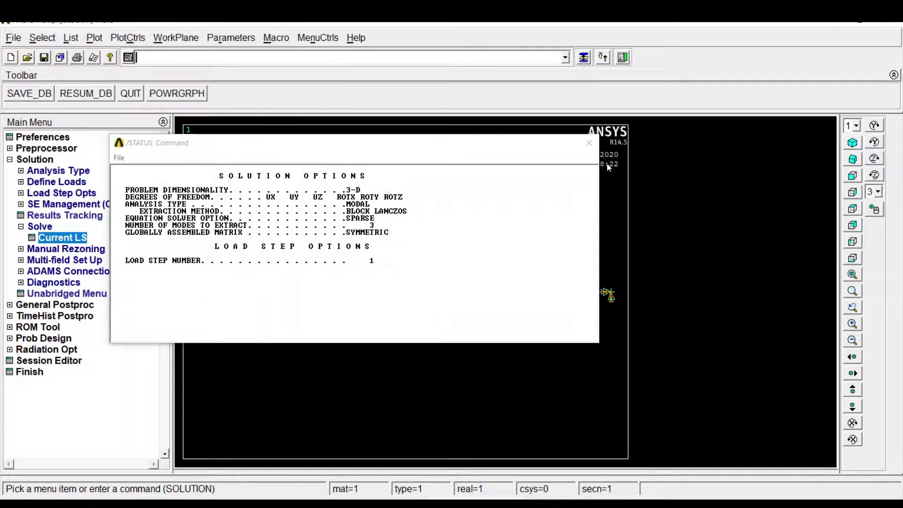
click(589, 142)
- List the detailed results summary for the beam supported at both ends, review its mode frequencies, and close the listing
click(52, 304)
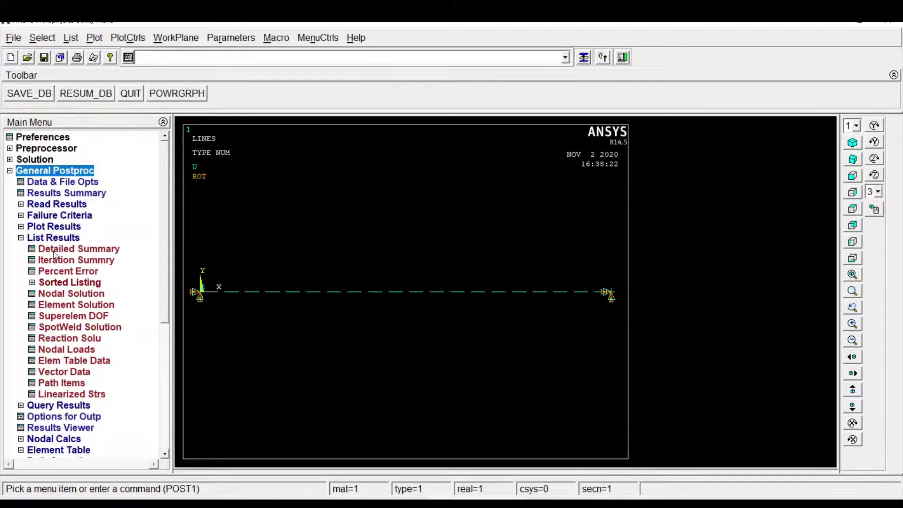
click(54, 253)
drag(148, 210, 197, 247)
click(228, 293)
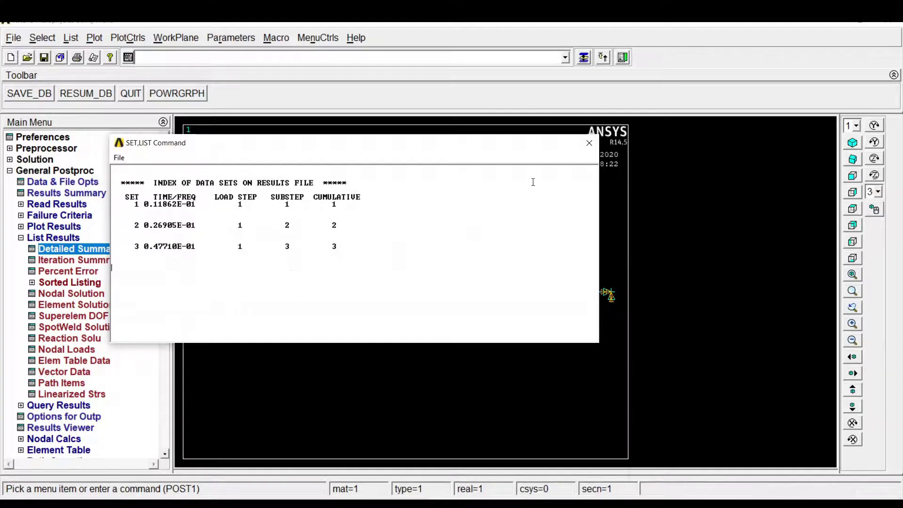
click(589, 142)
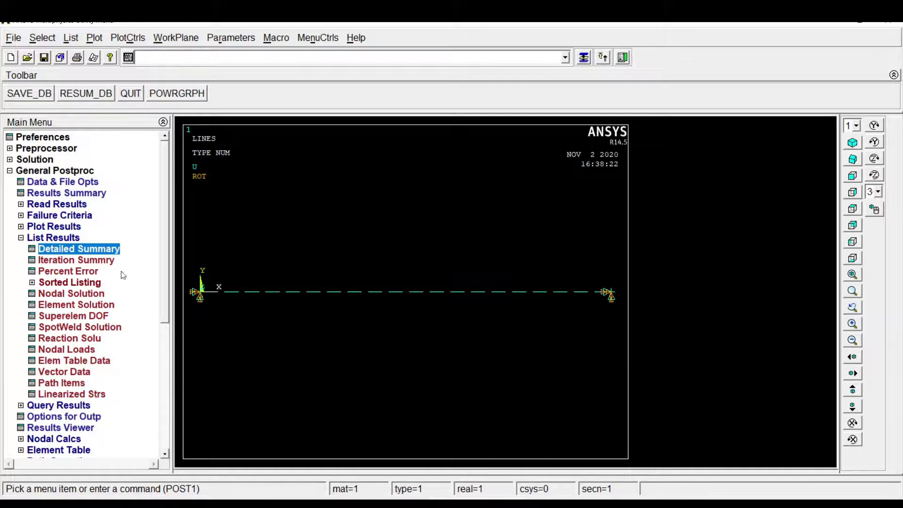
- Delete all loads from the model and reset all load step options
click(40, 160)
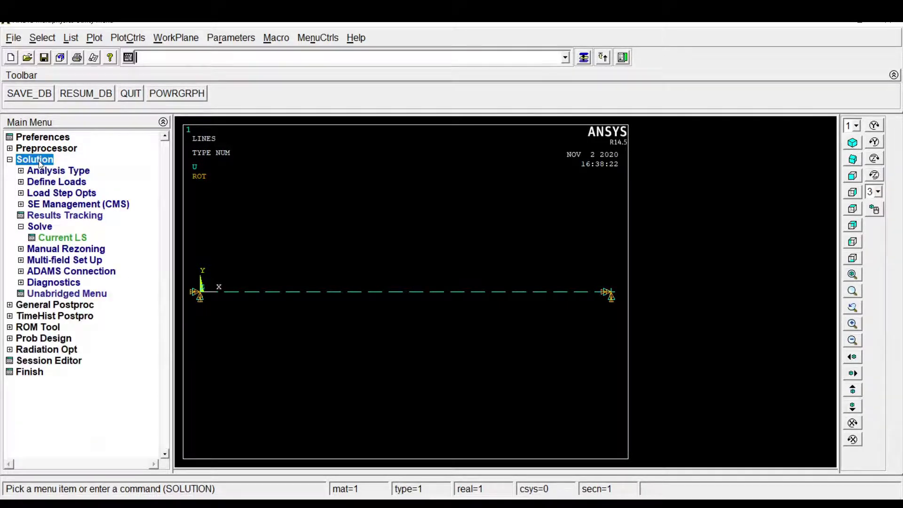
click(63, 183)
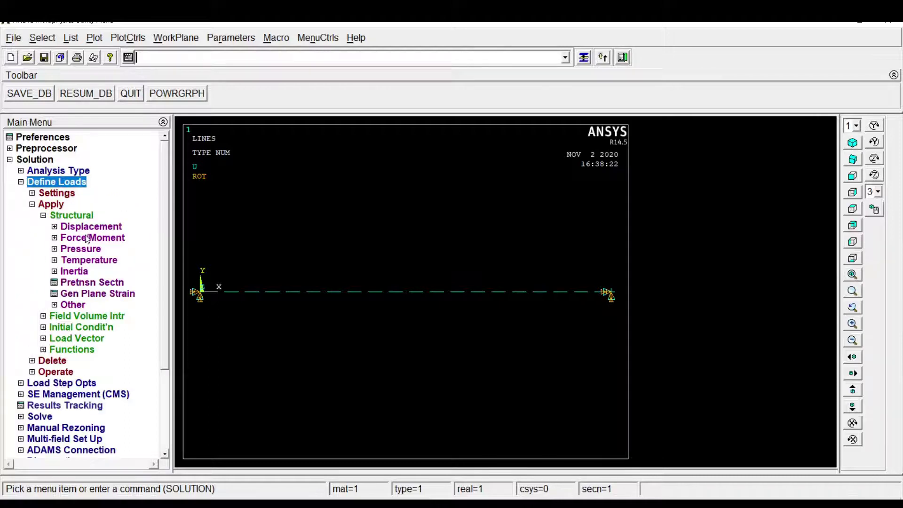
click(51, 204)
click(52, 215)
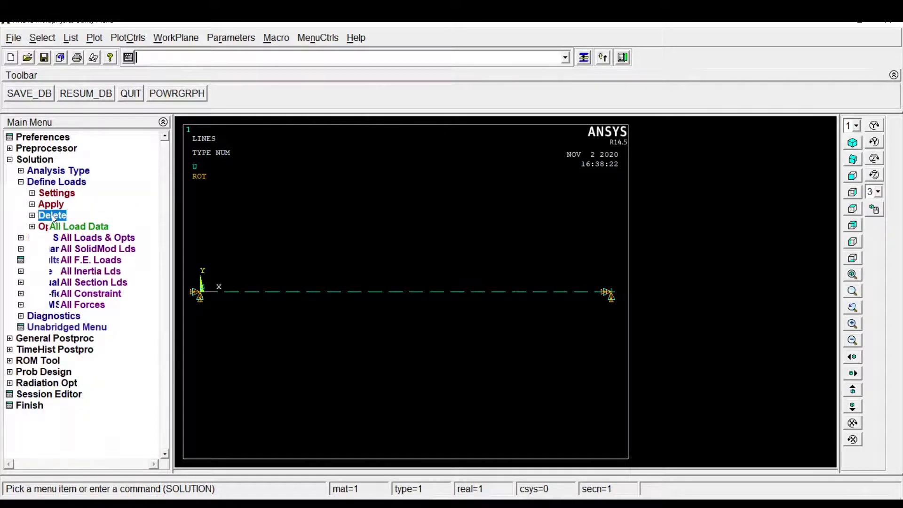
click(89, 237)
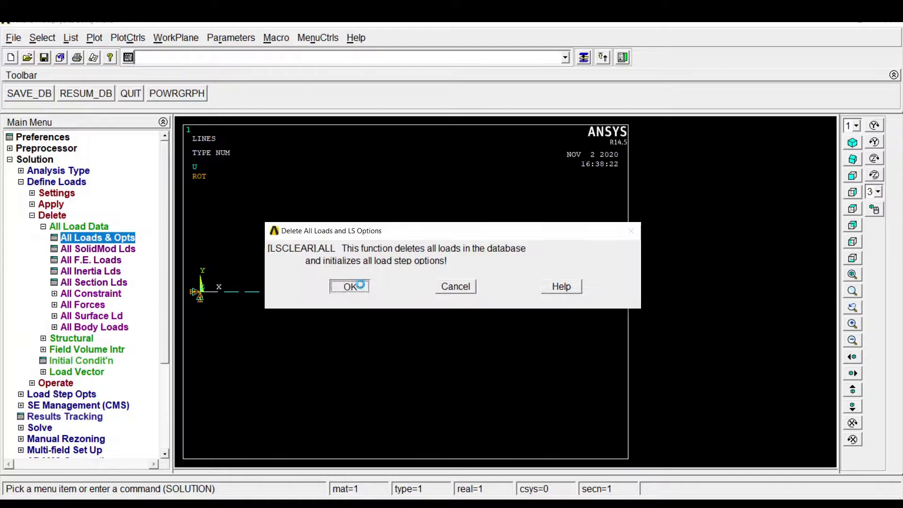
click(349, 286)
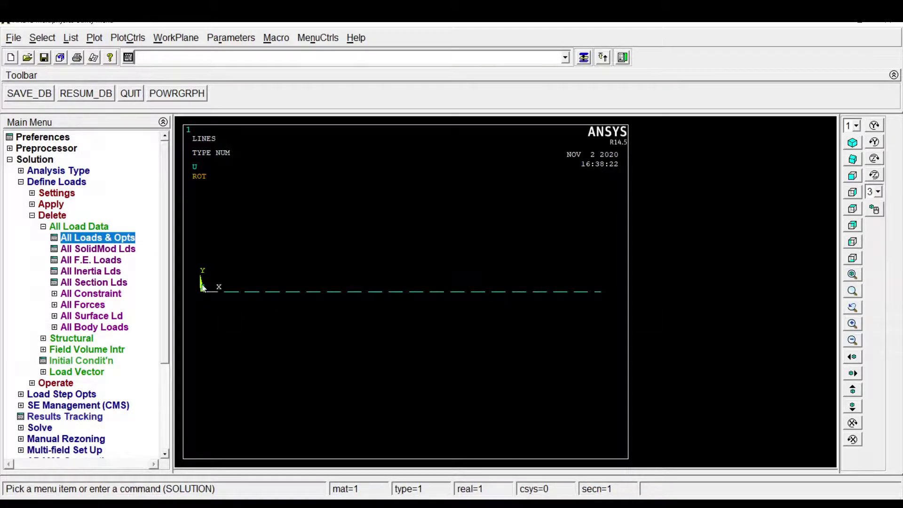
- Apply a displacement constraint on both end keypoints, replacing the individually selected degrees of freedom with all degrees of freedom to fix the ends
click(54, 204)
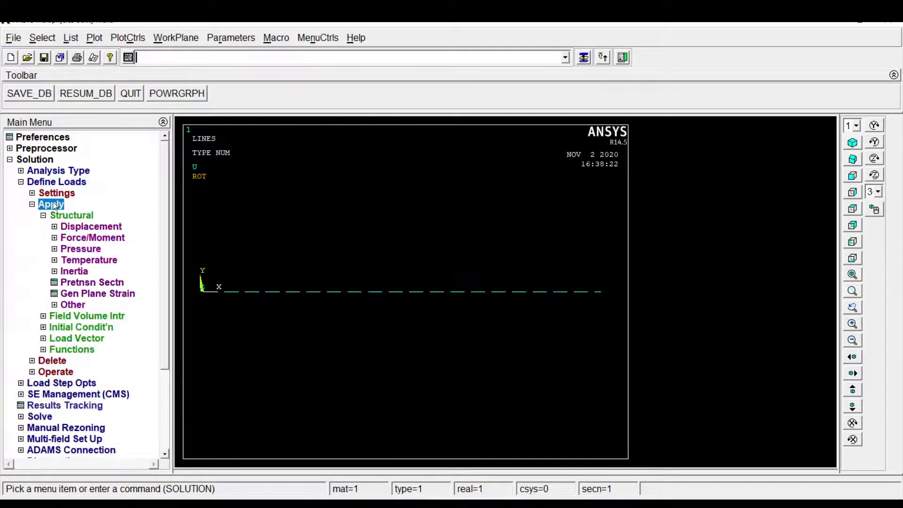
click(73, 227)
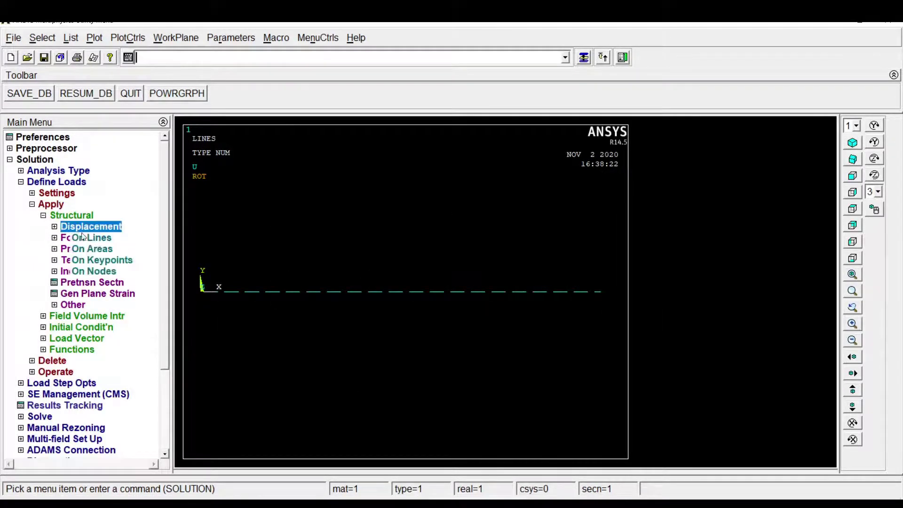
click(99, 260)
click(204, 302)
click(609, 312)
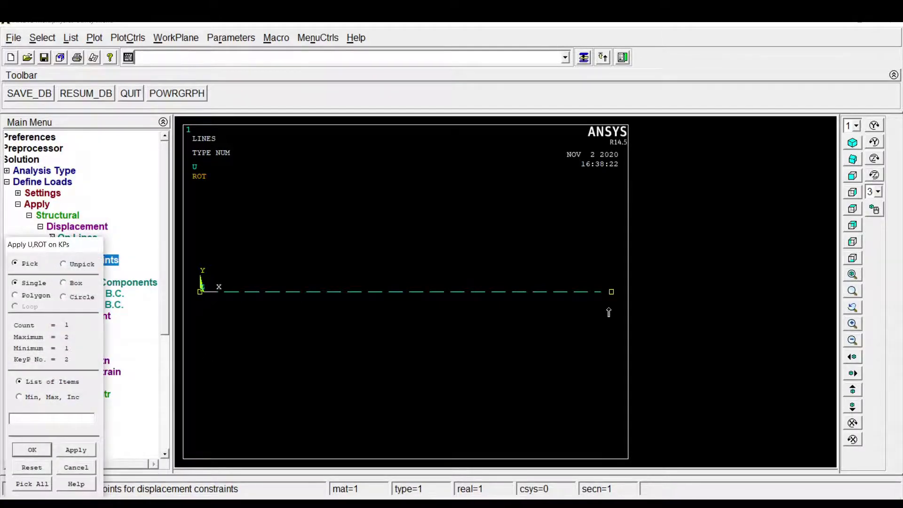
click(31, 450)
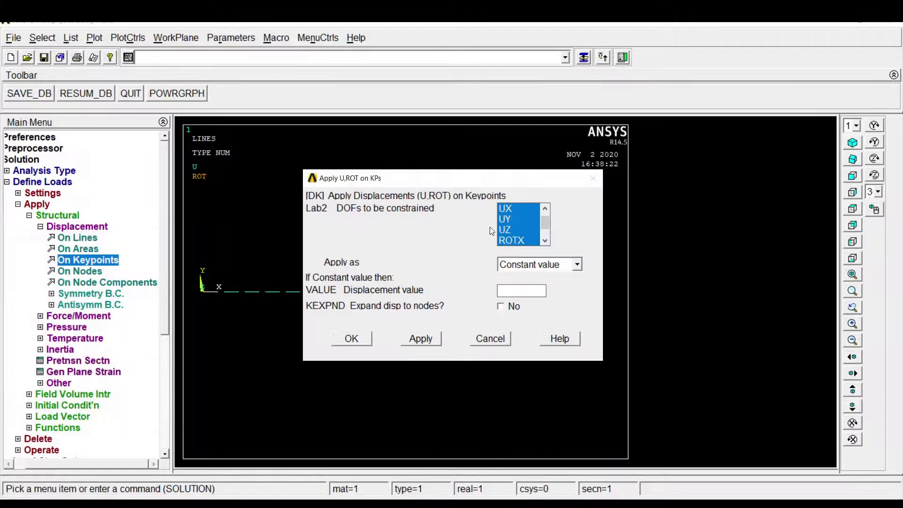
click(519, 240)
click(503, 228)
click(510, 220)
click(521, 211)
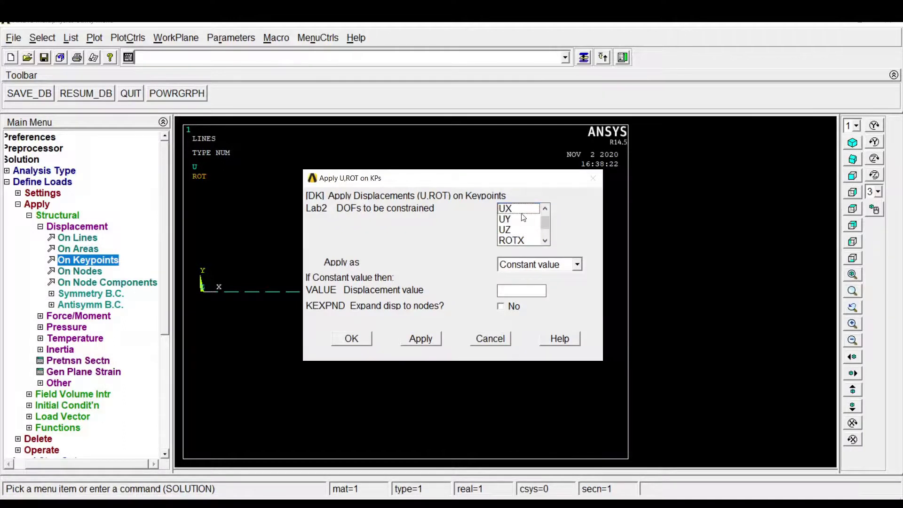
drag(545, 226, 553, 264)
click(515, 208)
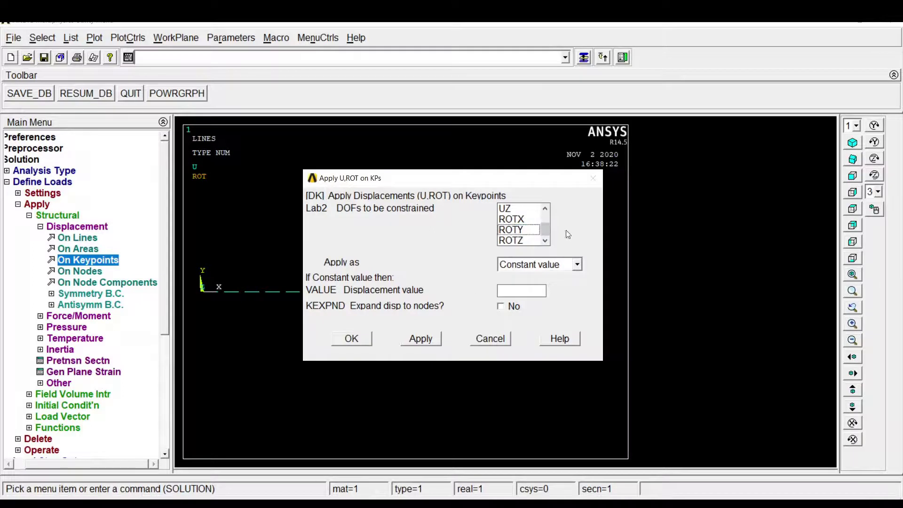
click(365, 340)
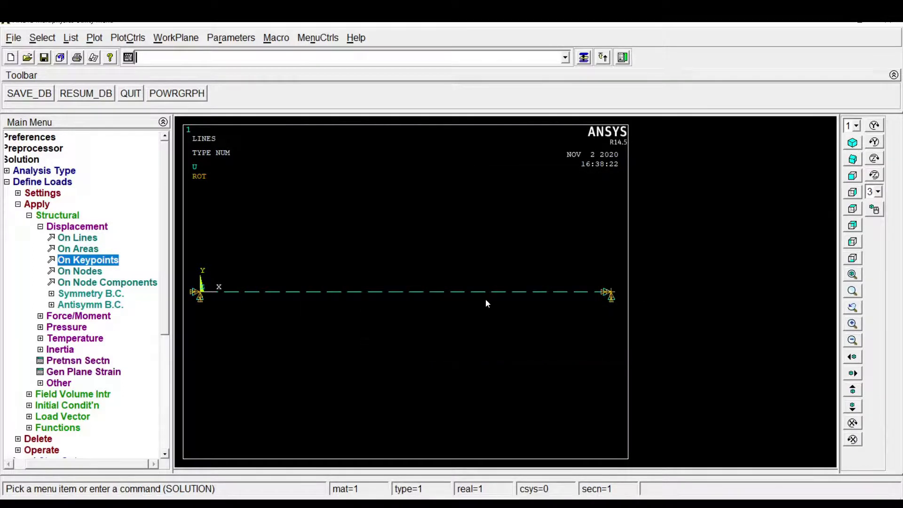
- Solve the current load step for the fixed beam and dismiss the solution note and status windows
click(72, 219)
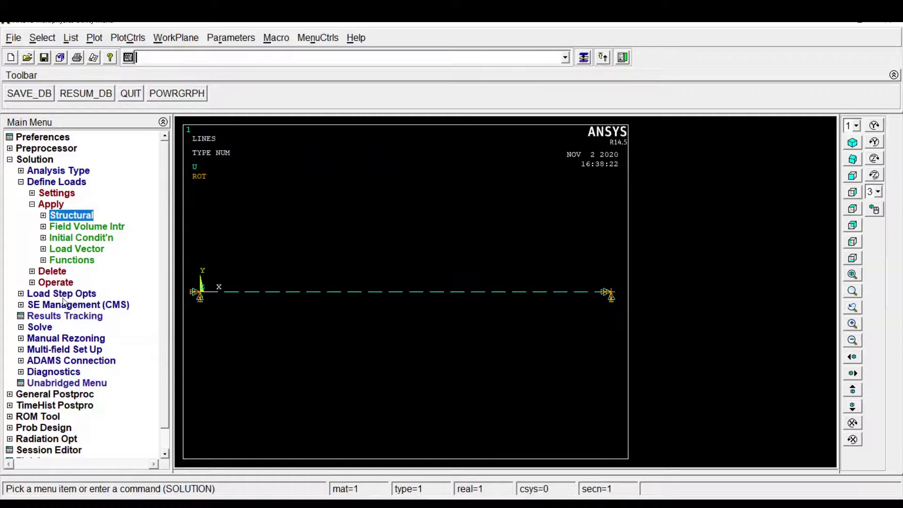
click(38, 328)
click(62, 237)
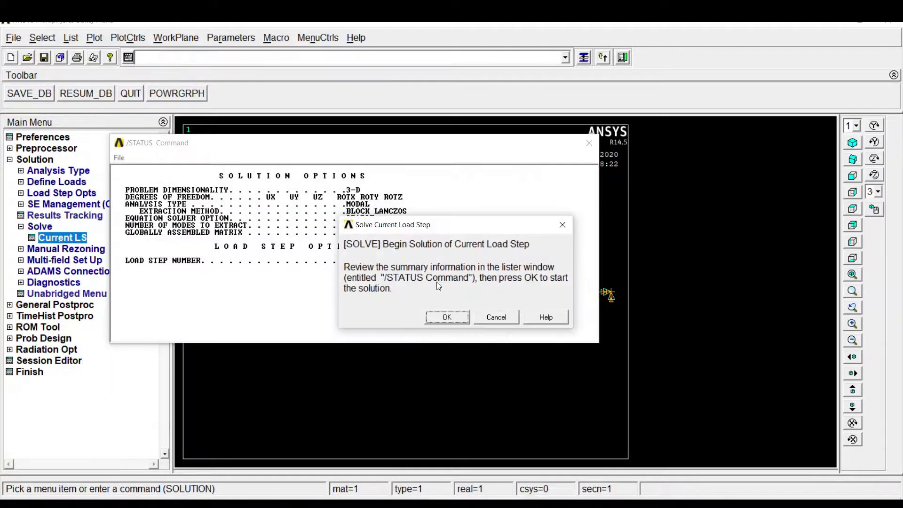
click(446, 317)
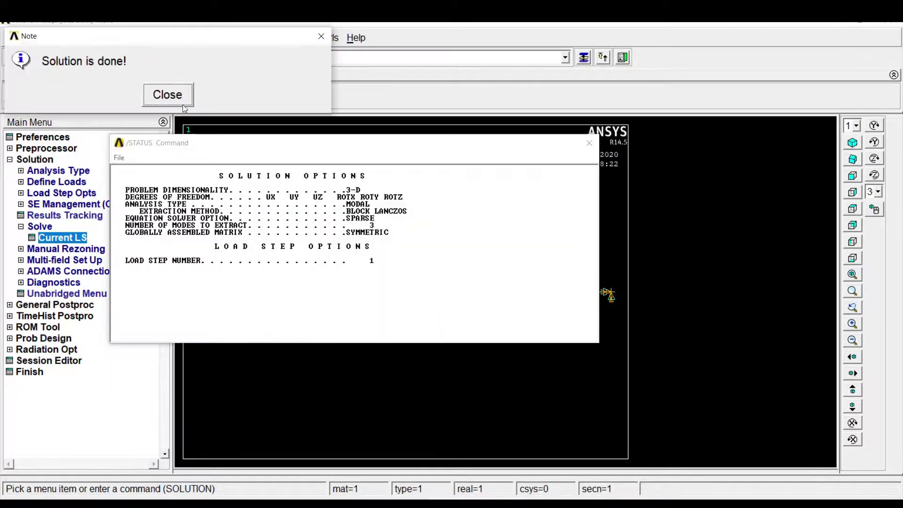
click(183, 104)
click(589, 143)
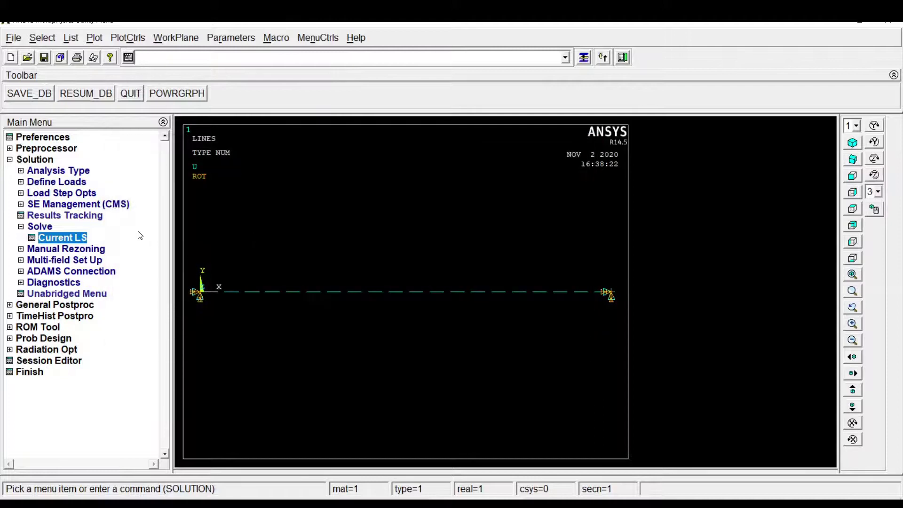
- List the detailed results summary for the fixed beam, review its mode frequencies, and close the listing
click(45, 306)
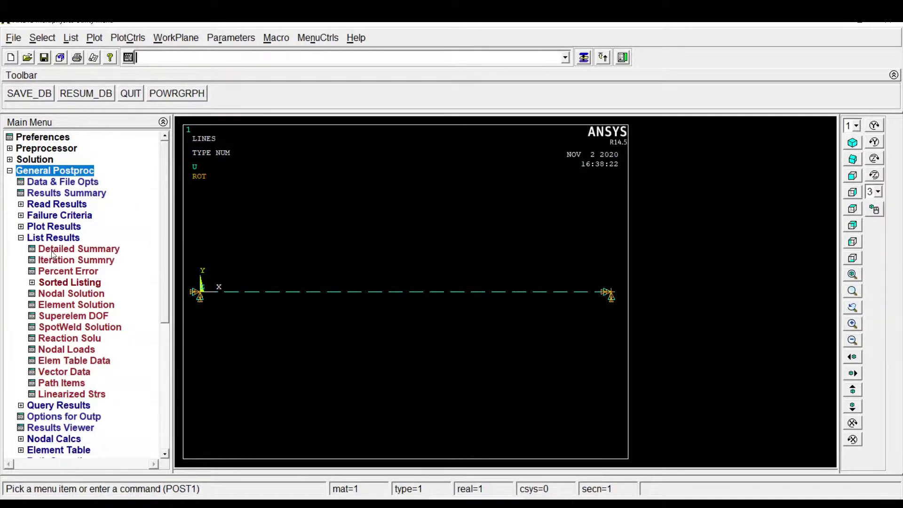
click(52, 250)
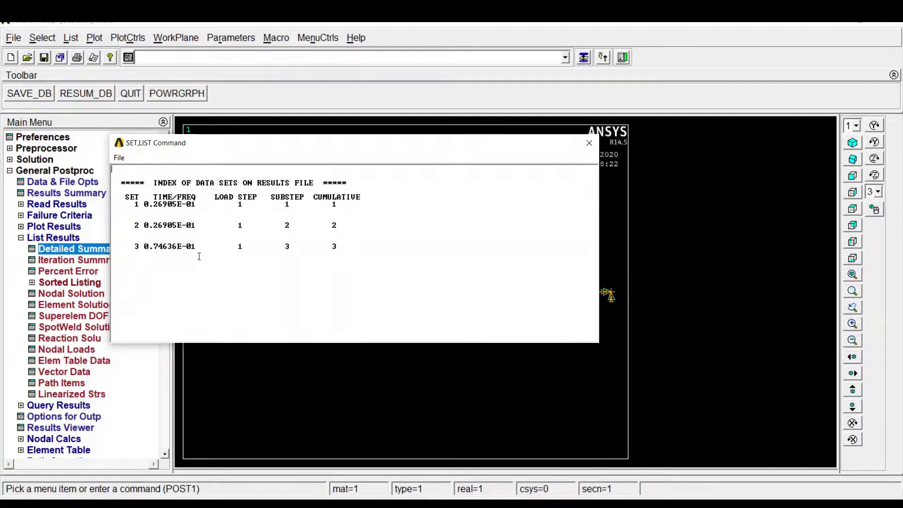
click(589, 142)
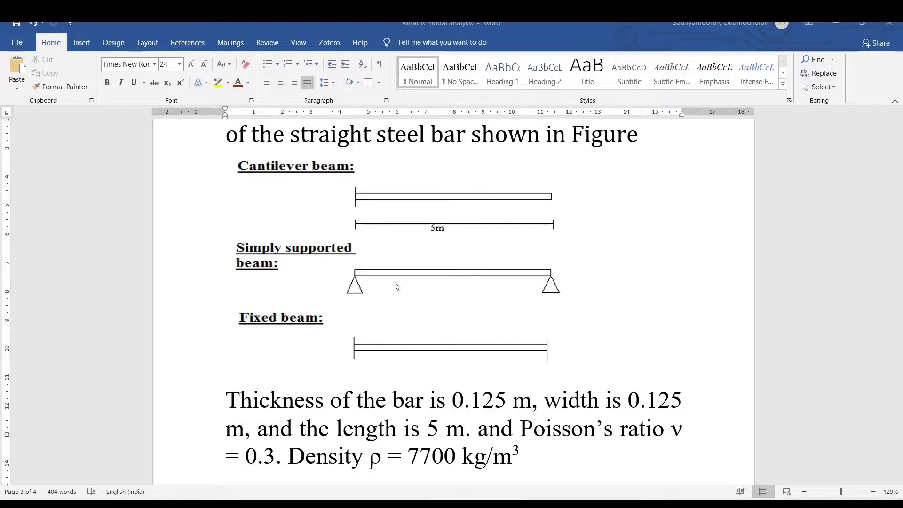
- Switch to the Word document and examine the natural frequency formula and the λ values for the cantilever, simply supported and fixed beams
scroll(409, 323, down, 8)
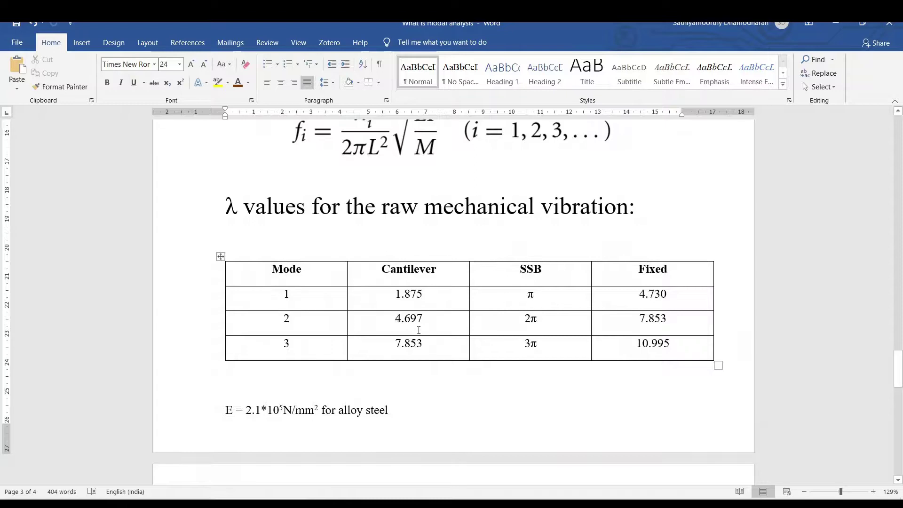
scroll(399, 324, up, 5)
scroll(492, 289, down, 3)
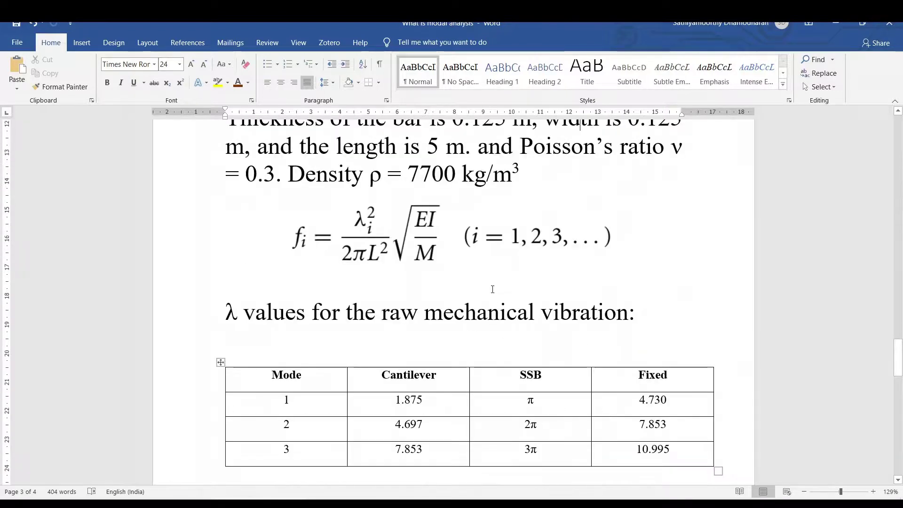
click(380, 259)
click(709, 306)
scroll(516, 309, up, 1)
scroll(517, 308, down, 1)
scroll(517, 309, down, 4)
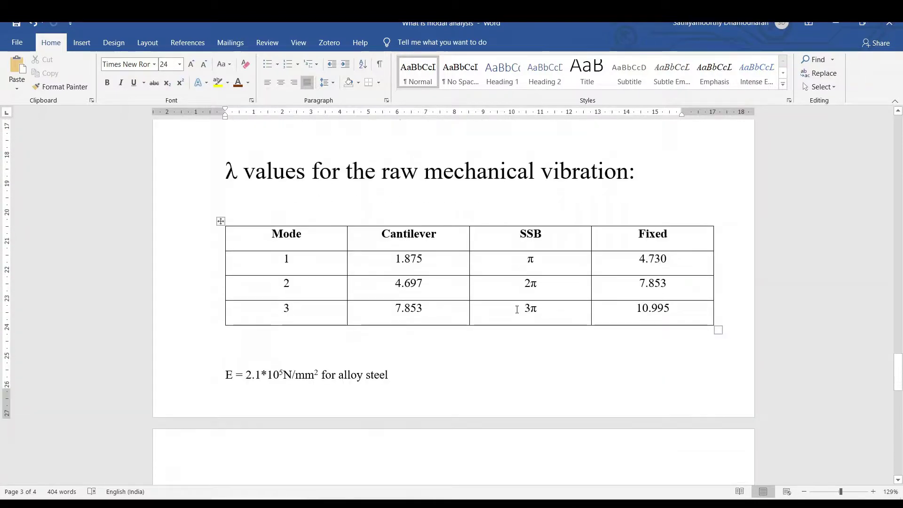
click(316, 200)
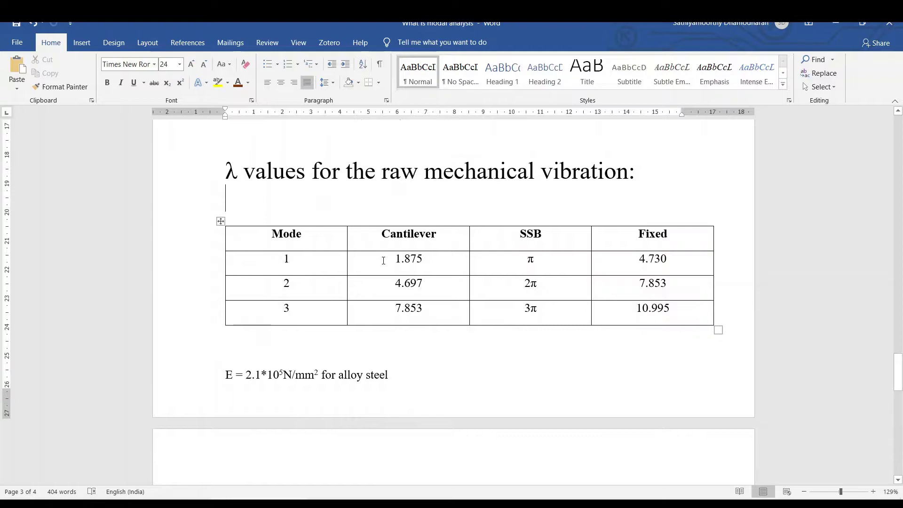
click(384, 258)
click(559, 238)
click(438, 258)
click(544, 288)
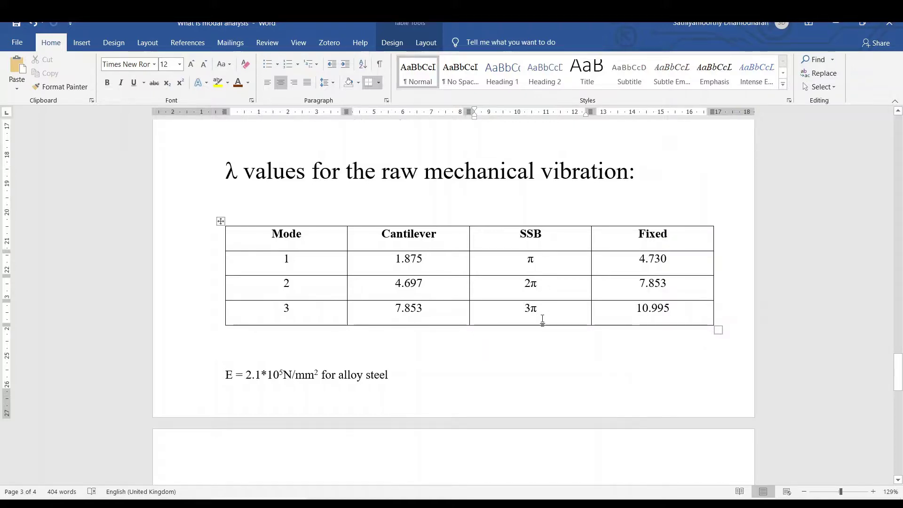